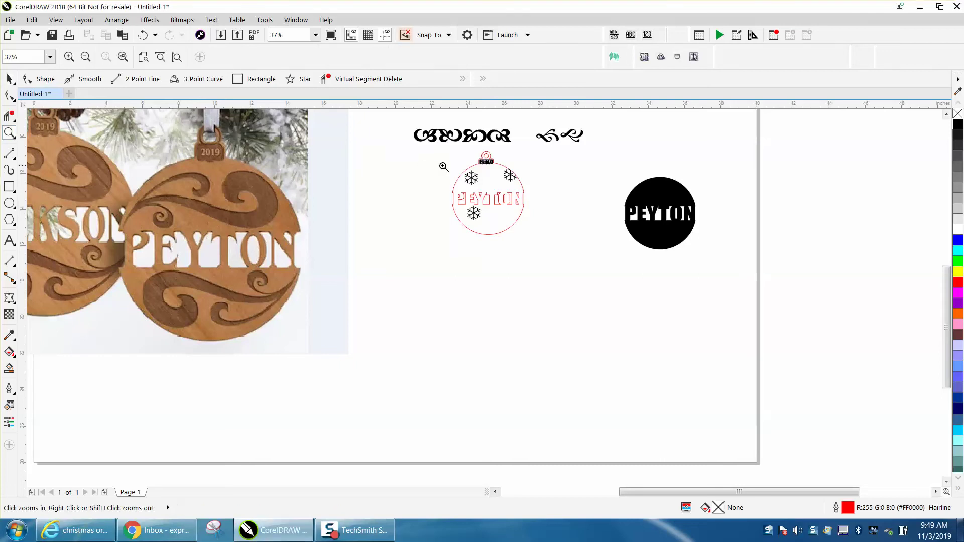
Step: Marquee-zoom onto the red PEYTON ornament, then zoom back out to 75%
left_click_drag(436, 151, 567, 244)
right_click(562, 246)
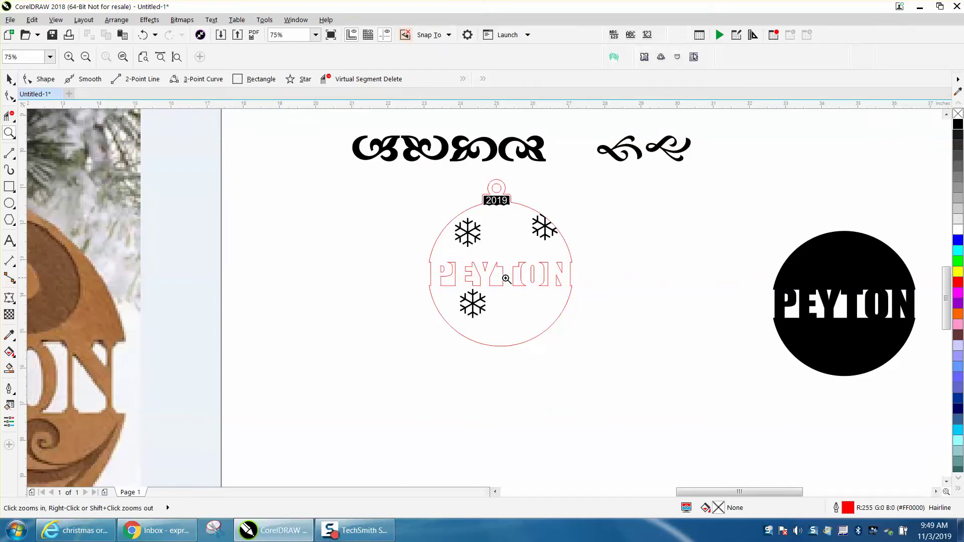
Step: Draw a new circle left of the ornament and size it to 4 inches
left_click(9, 203)
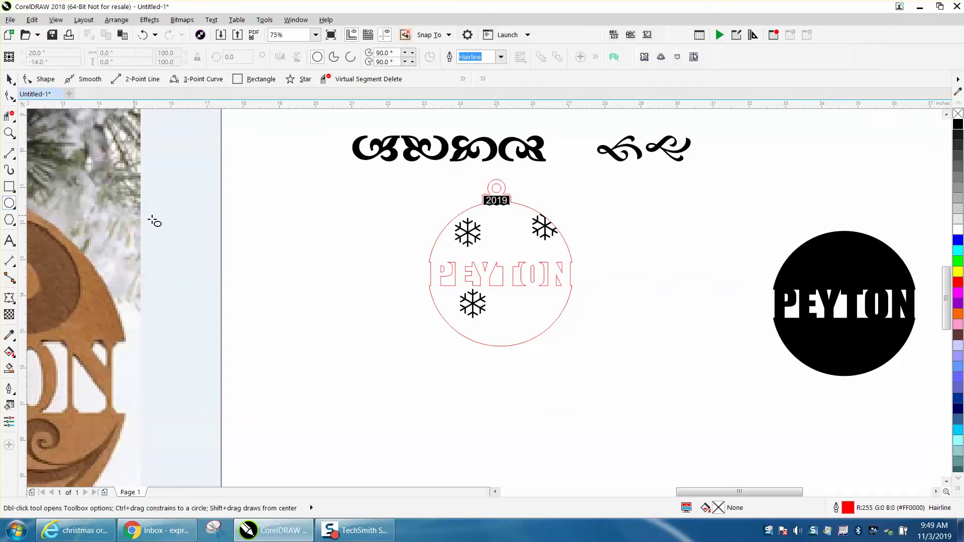
left_click_drag(390, 217, 319, 361)
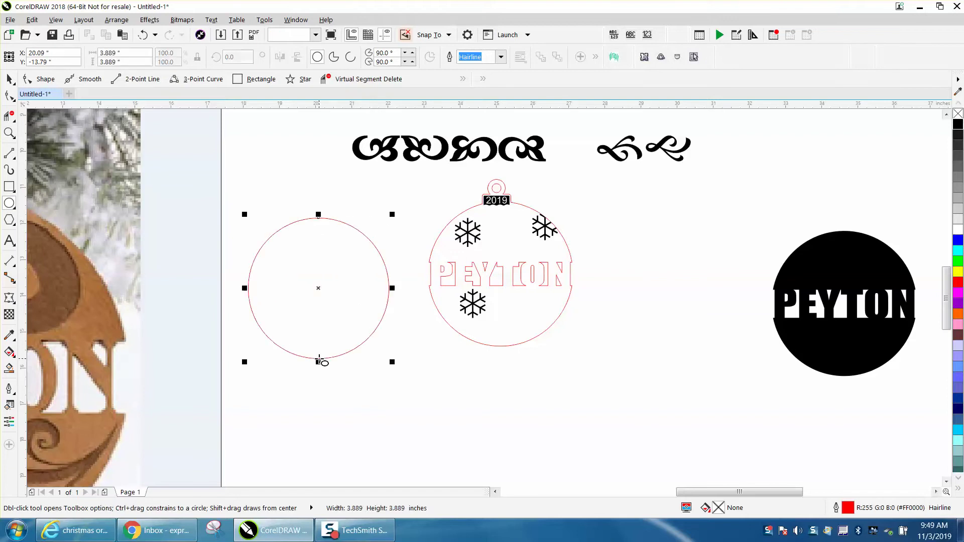
left_click(138, 53)
type("4")
key("Return")
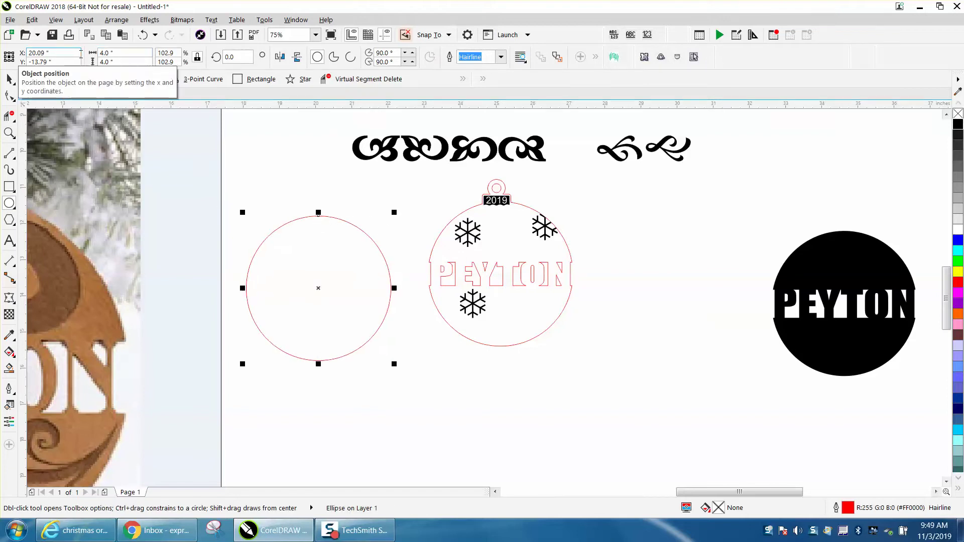
Step: Move the reference photo down and left, then zoom in on both circle ornaments
left_click(10, 79)
left_click(200, 158)
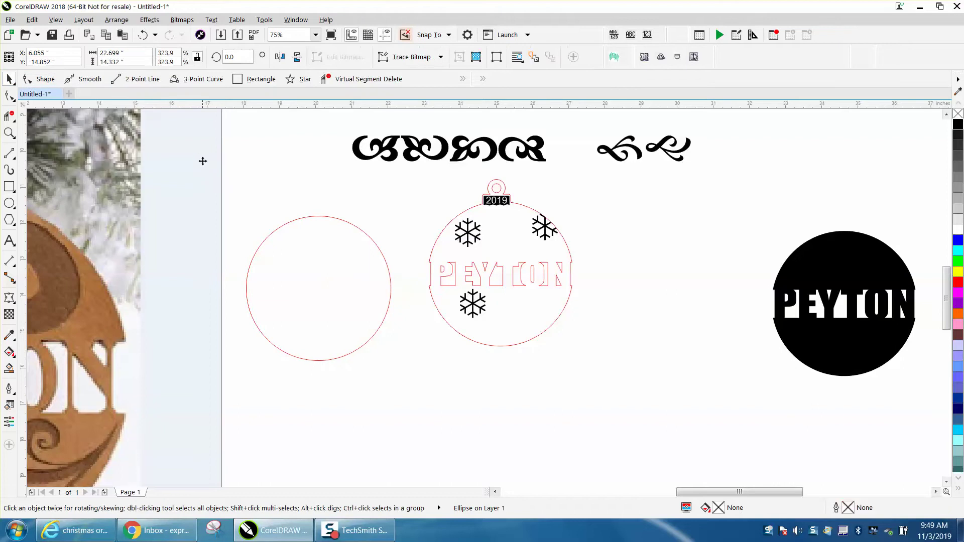
scroll(222, 176, "down", 1)
left_click_drag(138, 272, 39, 327)
left_click(9, 133)
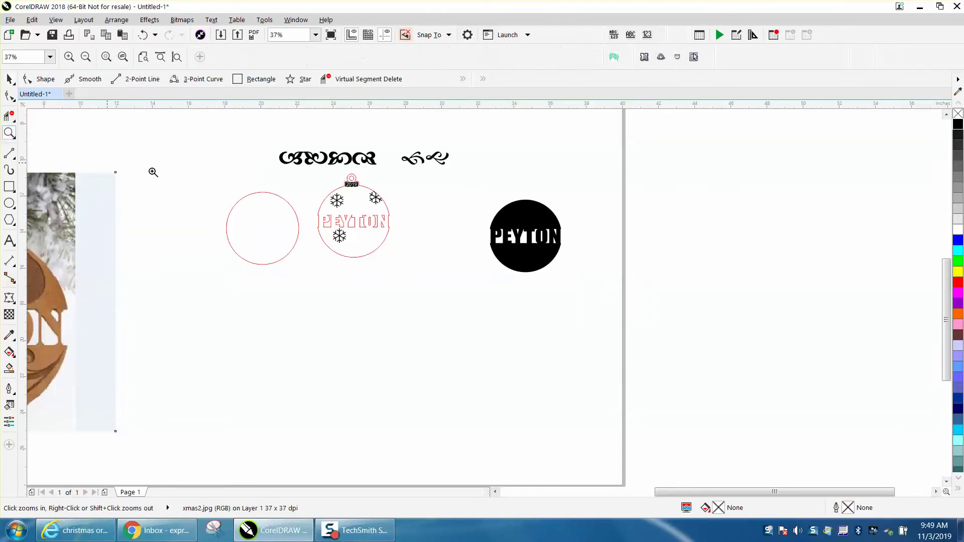
left_click_drag(212, 205, 397, 306)
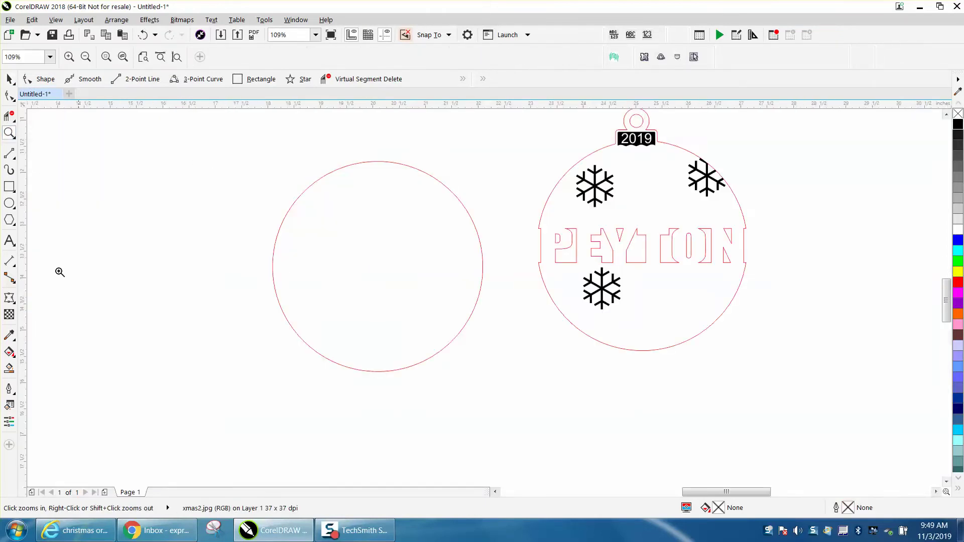
Step: Draw a horizontal line across the new circle and centre the circle on it
left_click(9, 152)
left_click_drag(118, 209, 440, 220)
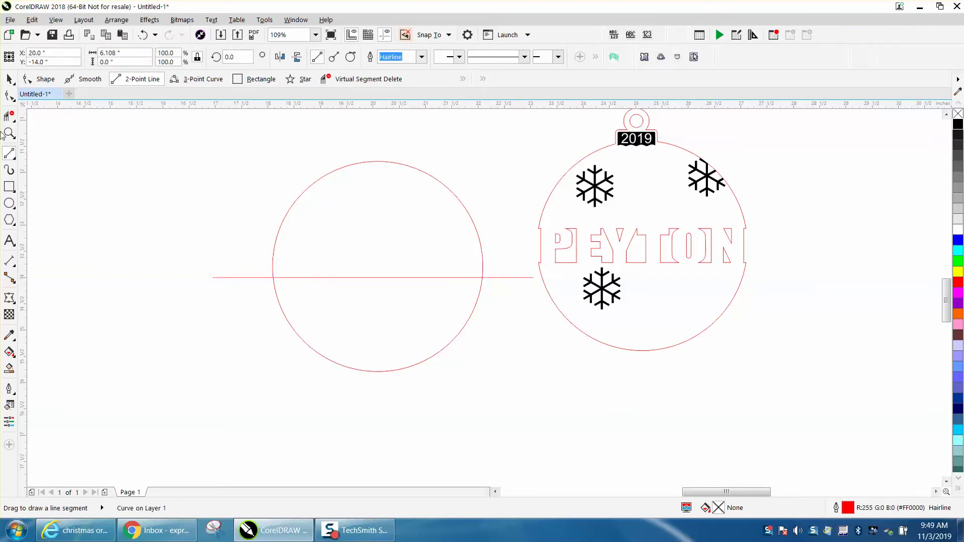
left_click(9, 79)
left_click(360, 164)
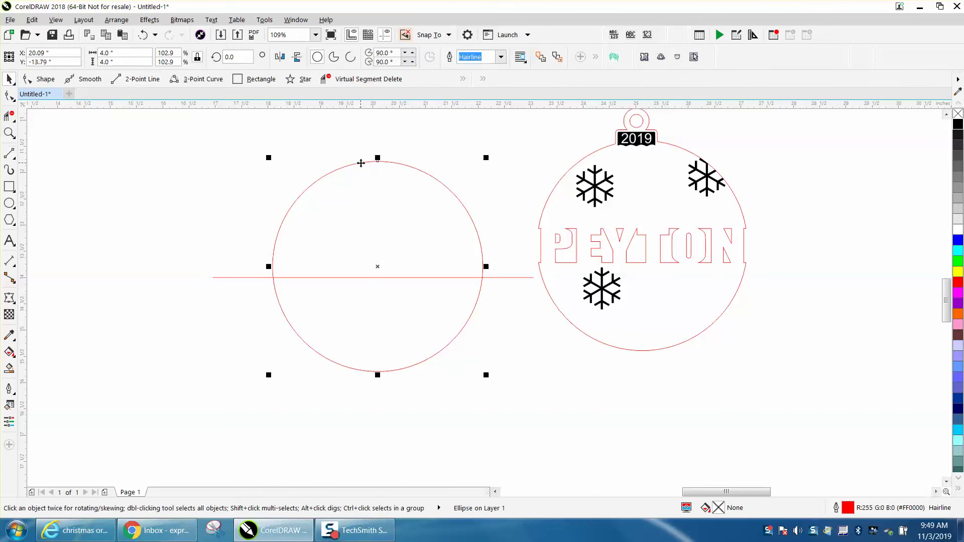
left_click_drag(361, 163, 356, 174)
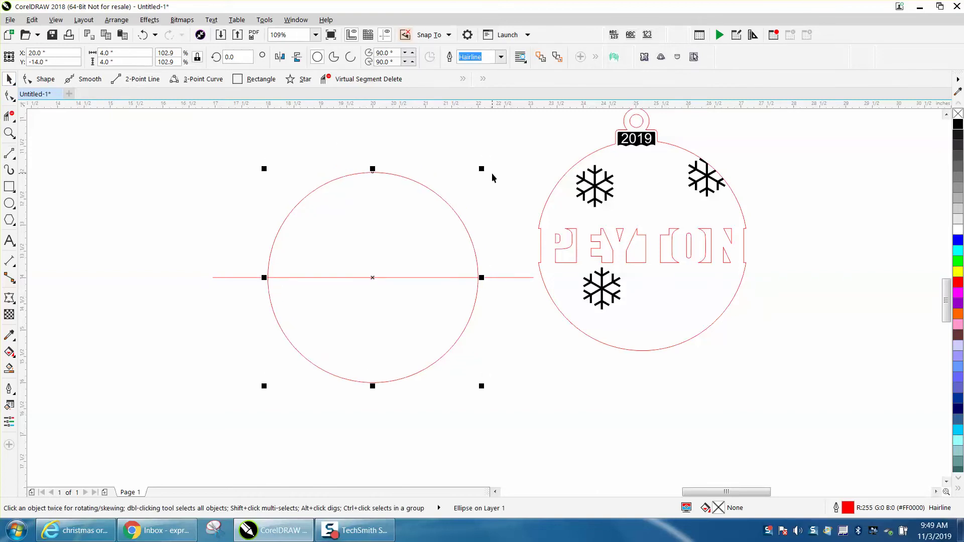
Step: Set the nudge distance to 0.5 inch and select the horizontal line
left_click(478, 164)
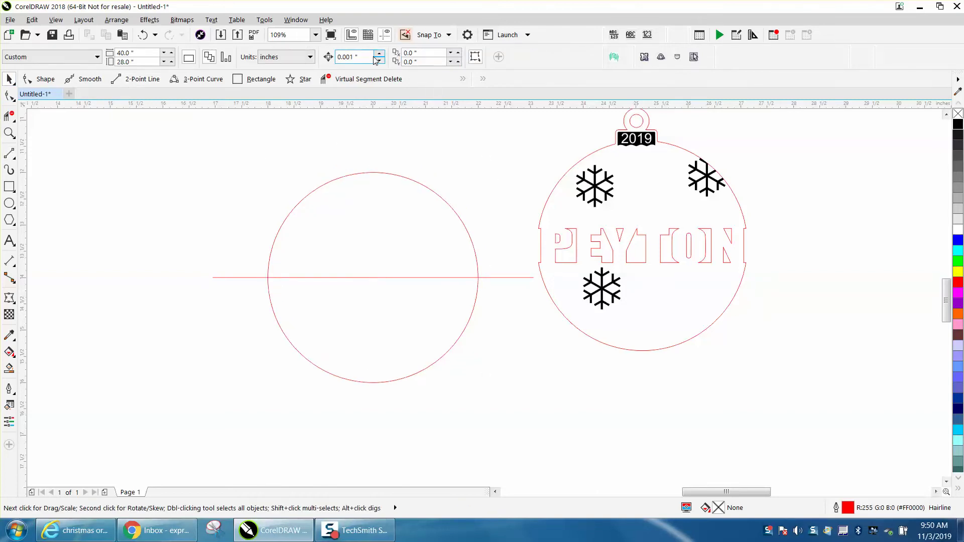
type("0.5")
key("Return")
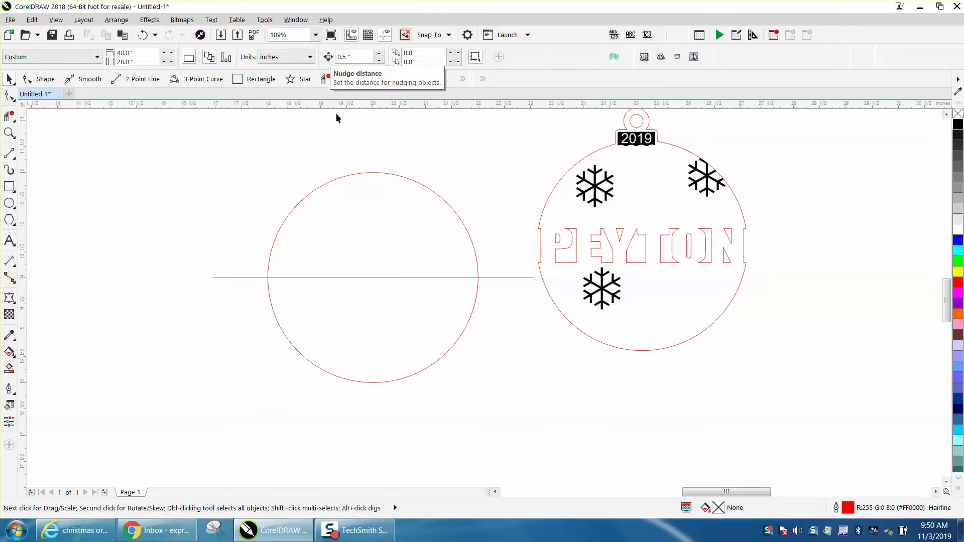
left_click(528, 278)
Step: Nudge the line up 0.5 inch, convert it to a curve, and bend it upward into an arc
key("Up")
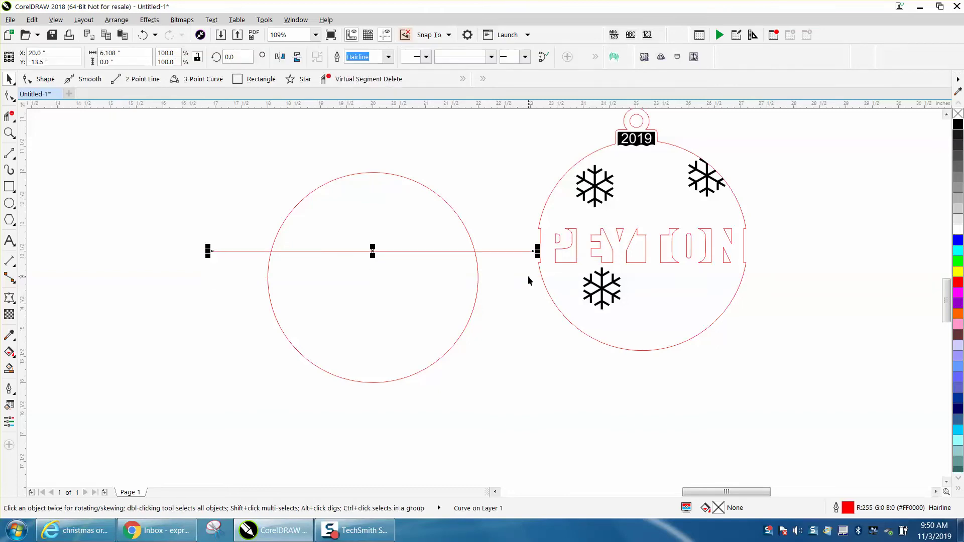
left_click(9, 95)
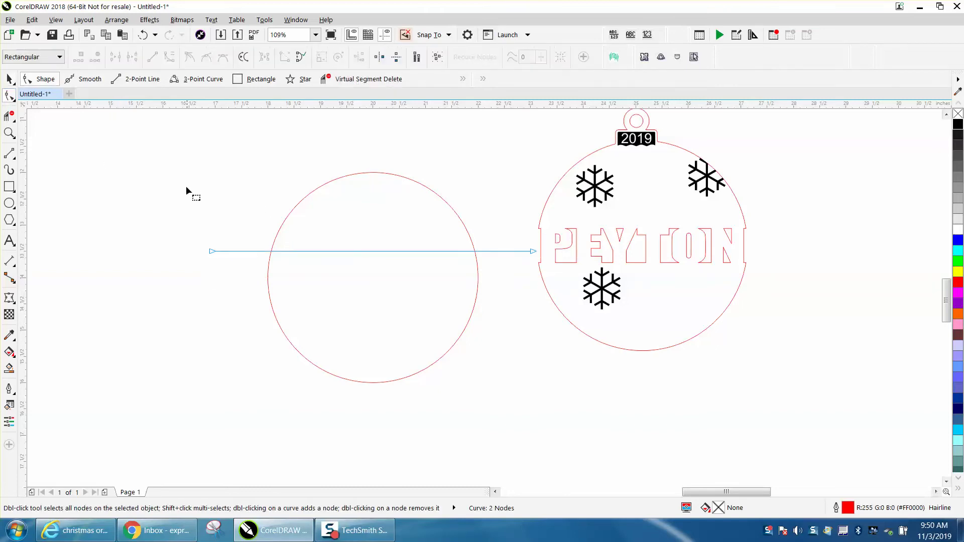
left_click_drag(524, 284, 535, 281)
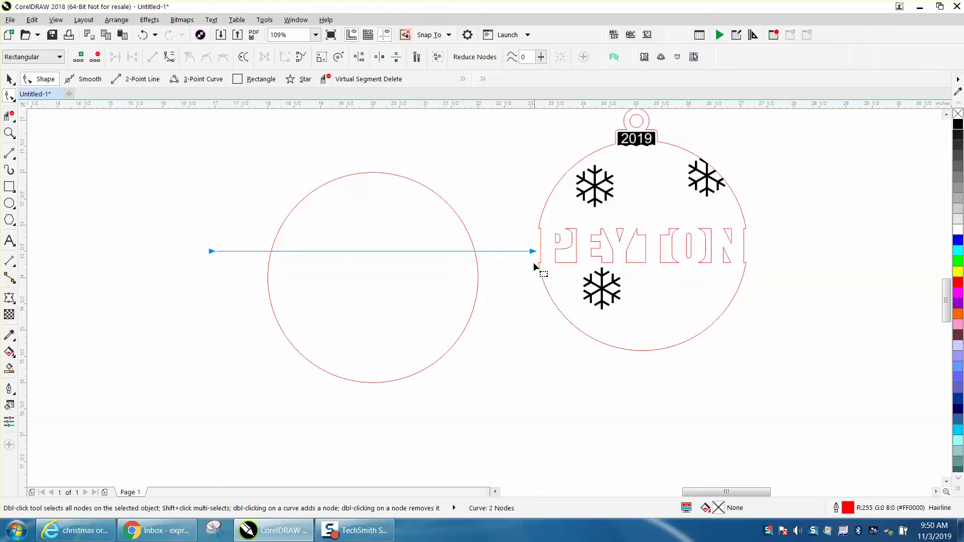
right_click(533, 252)
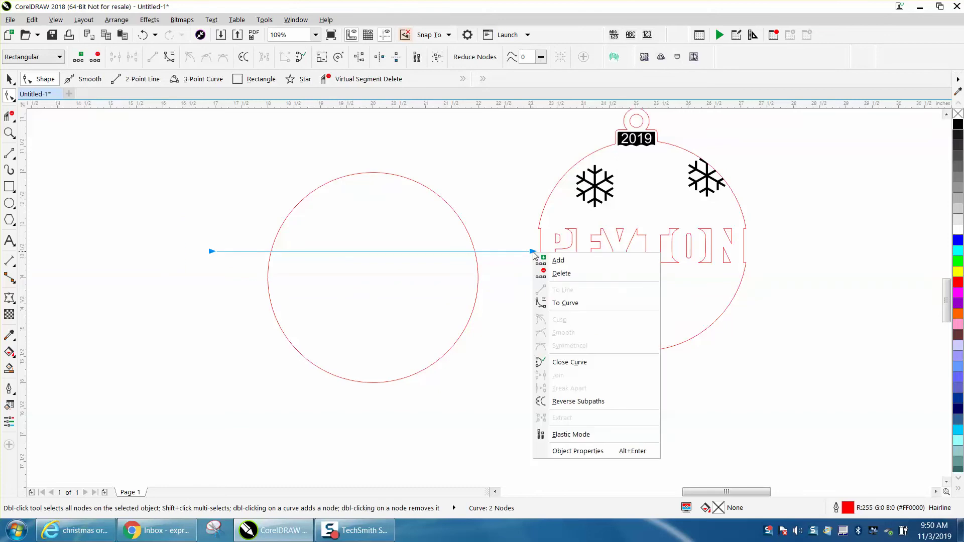
left_click(557, 304)
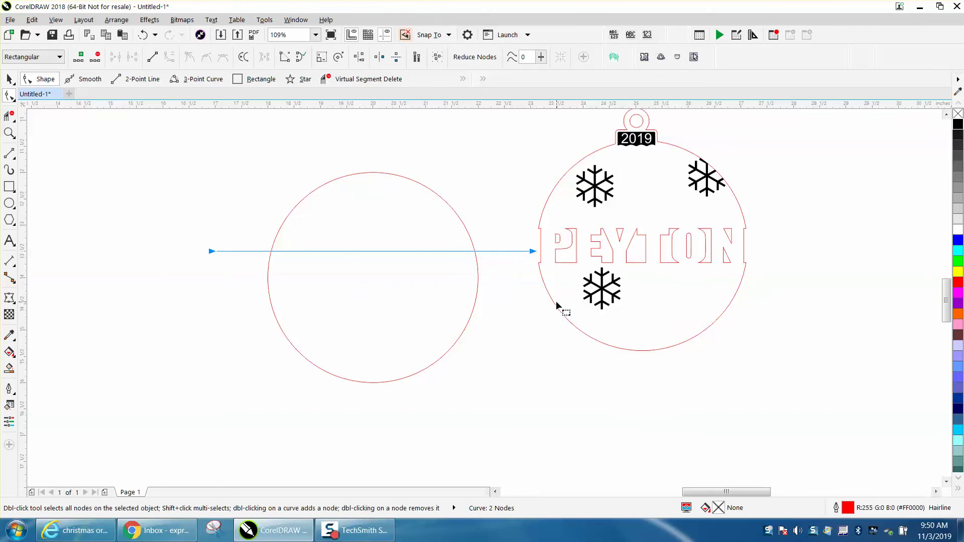
left_click(393, 249)
left_click_drag(396, 252, 393, 222)
key("space")
Step: Set the nudge distance to 1 inch and duplicate the arc one inch lower
left_click(298, 145)
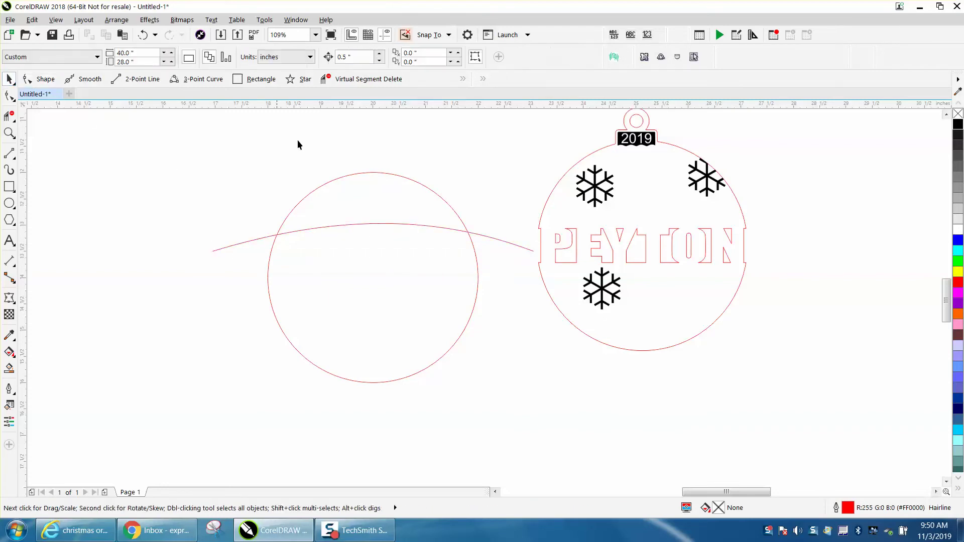
left_click(354, 57)
type("1")
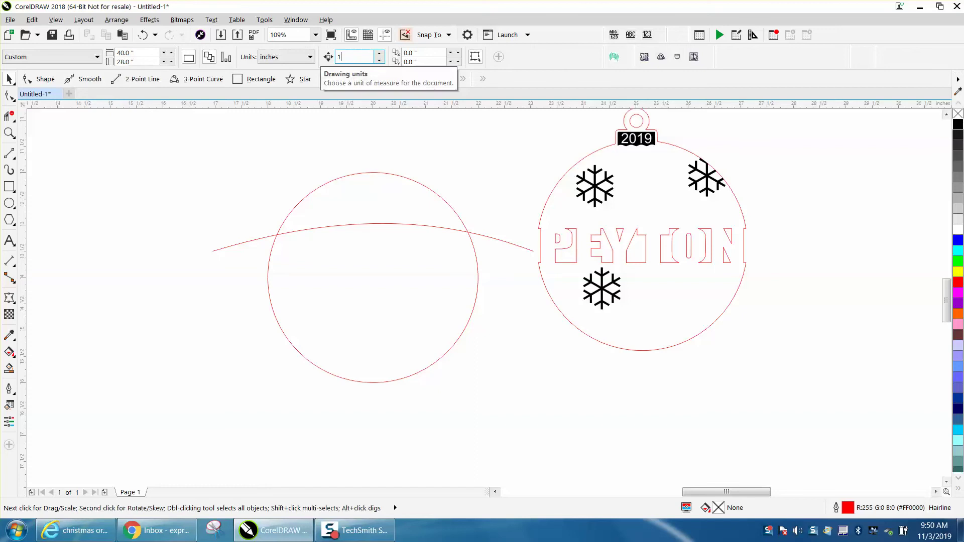
left_click(491, 238)
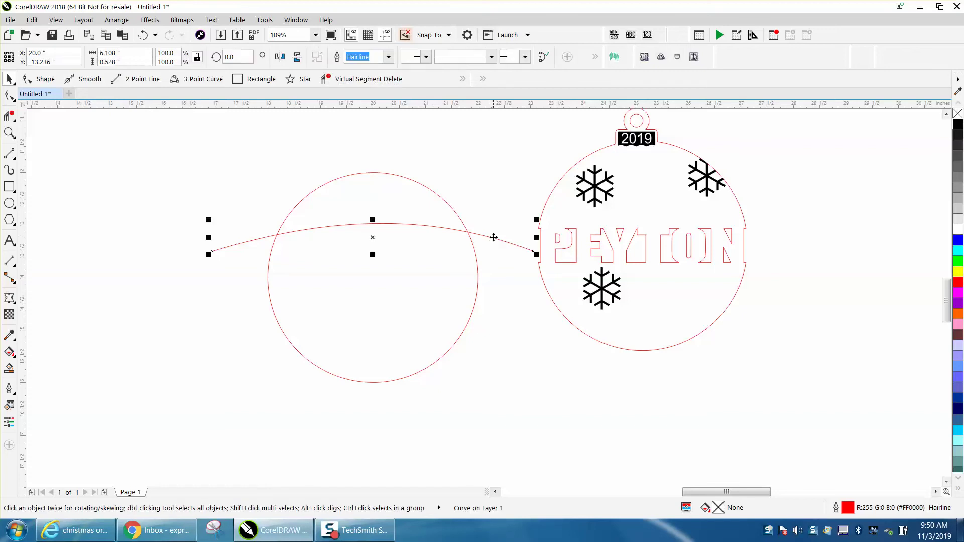
key("KP_Add")
key("Down")
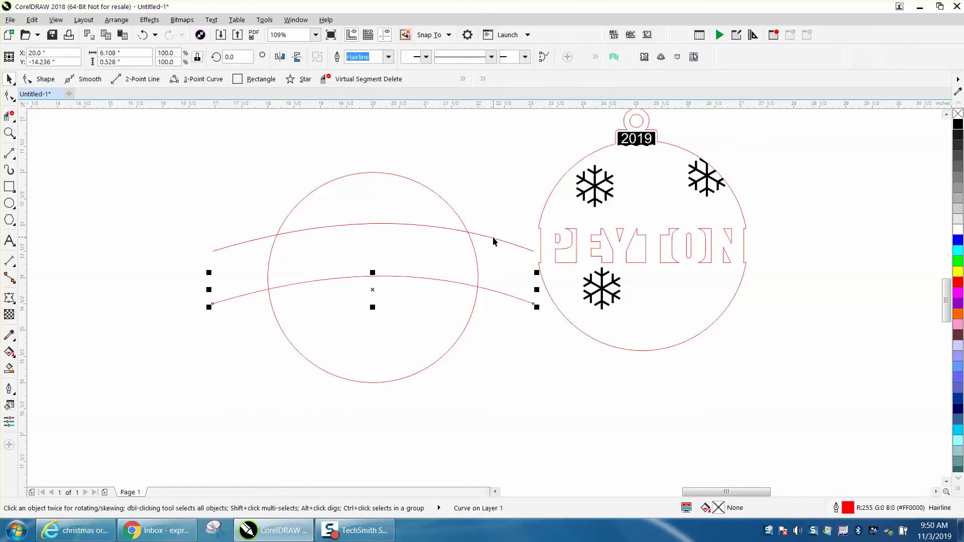
Step: Group both arcs and centre them on the circle at 20.0, -14.0
left_click(233, 244, "shift")
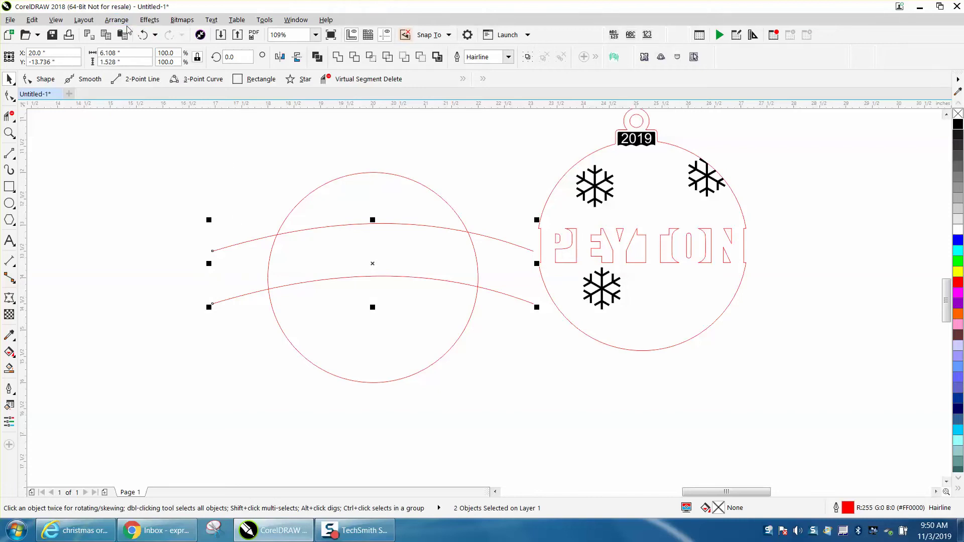
key("ctrl+g")
key("c")
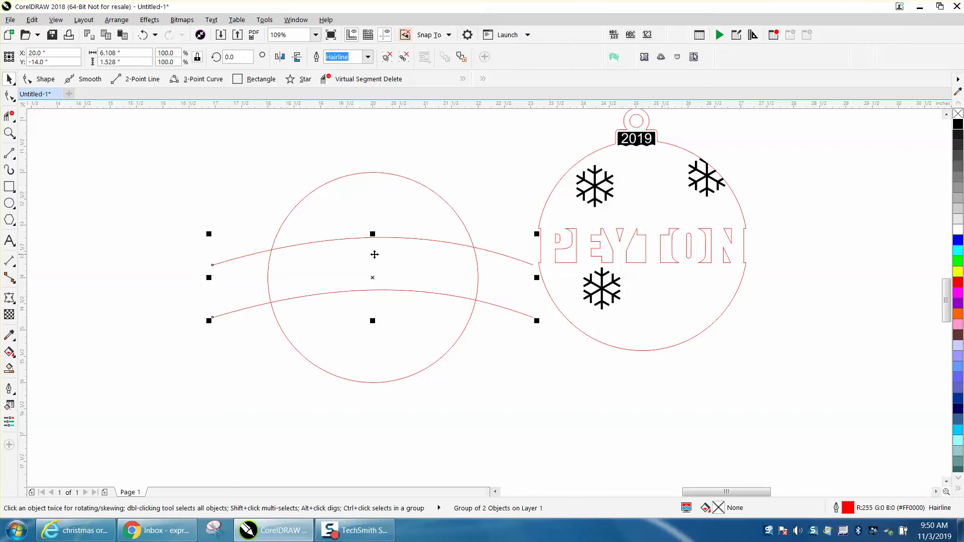
Step: Smart-fill the band between the two arcs inside the circle to create a curved band shape
scroll(339, 254, "down", 3)
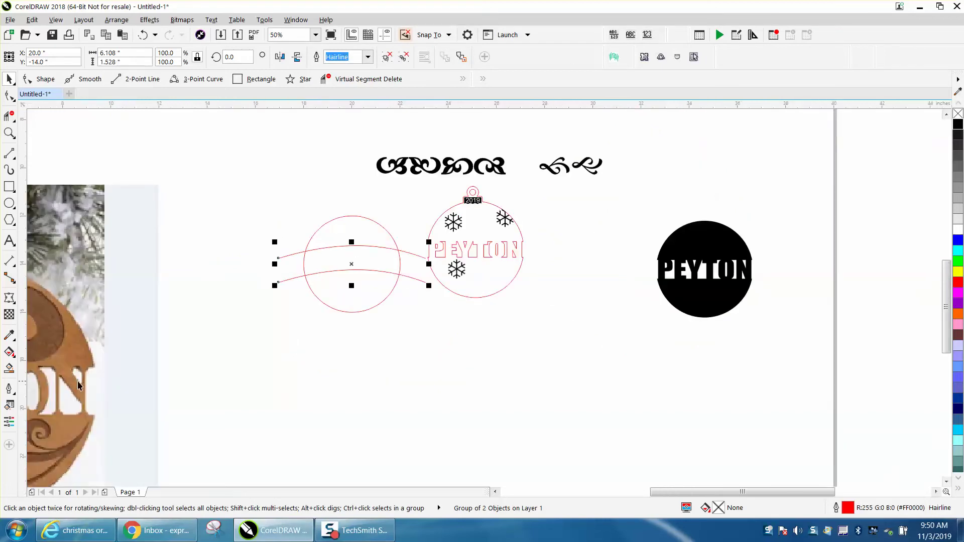
left_click(9, 368)
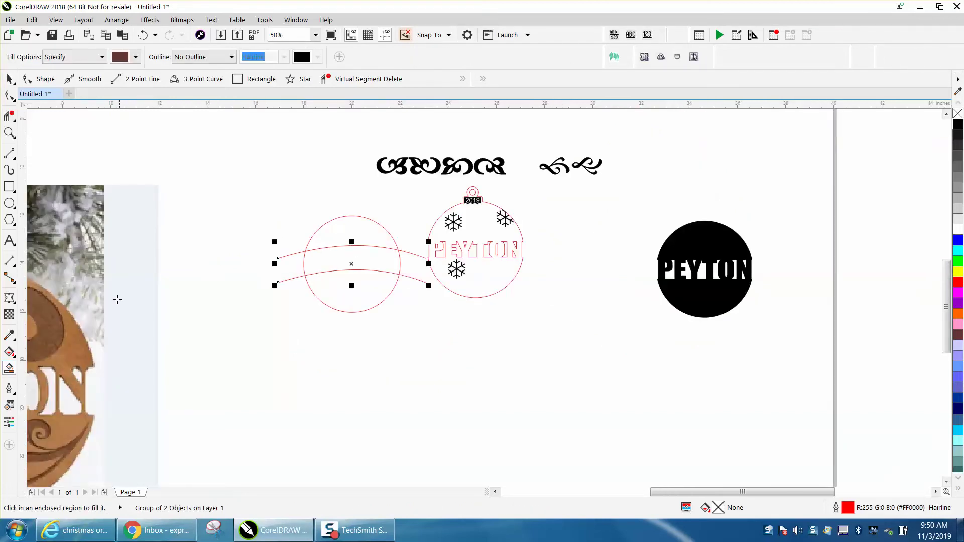
left_click(10, 79)
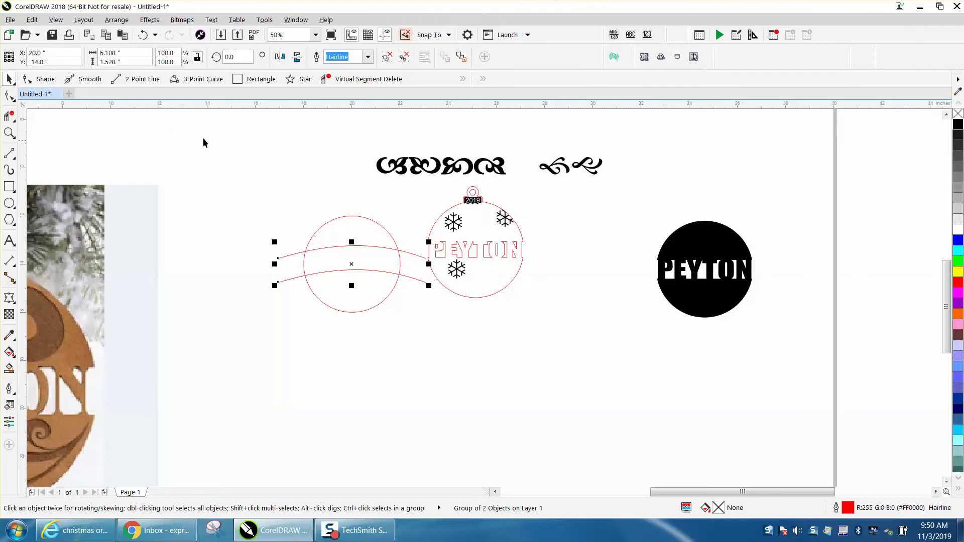
left_click(257, 173)
left_click(351, 57)
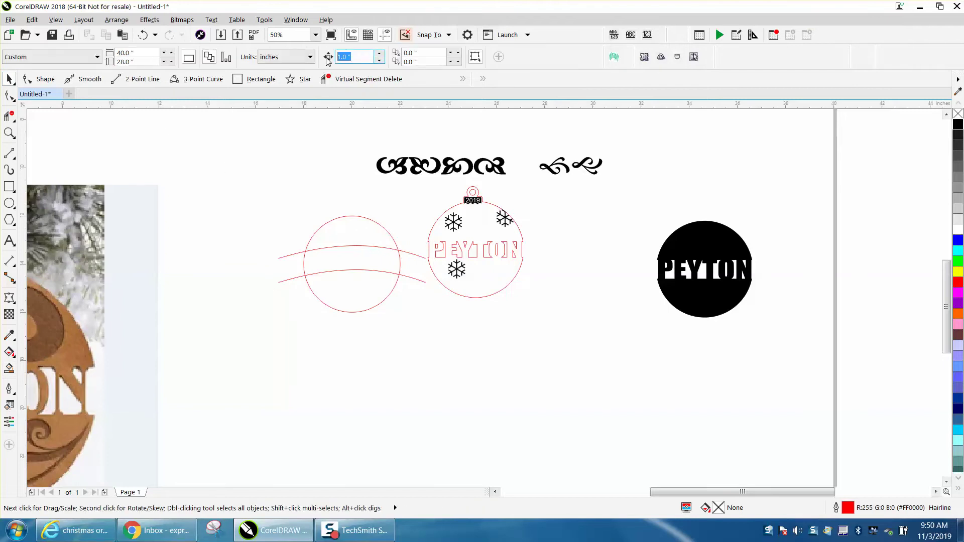
left_click(9, 368)
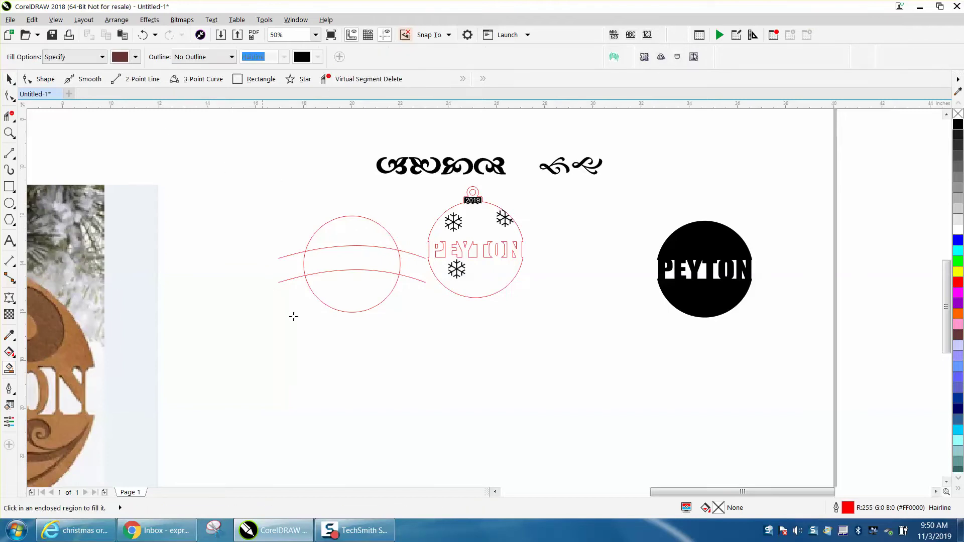
left_click(369, 262)
Step: Move the band below the circle as a black outline with no fill, and place a text insertion point
key("Down")
key("Down")
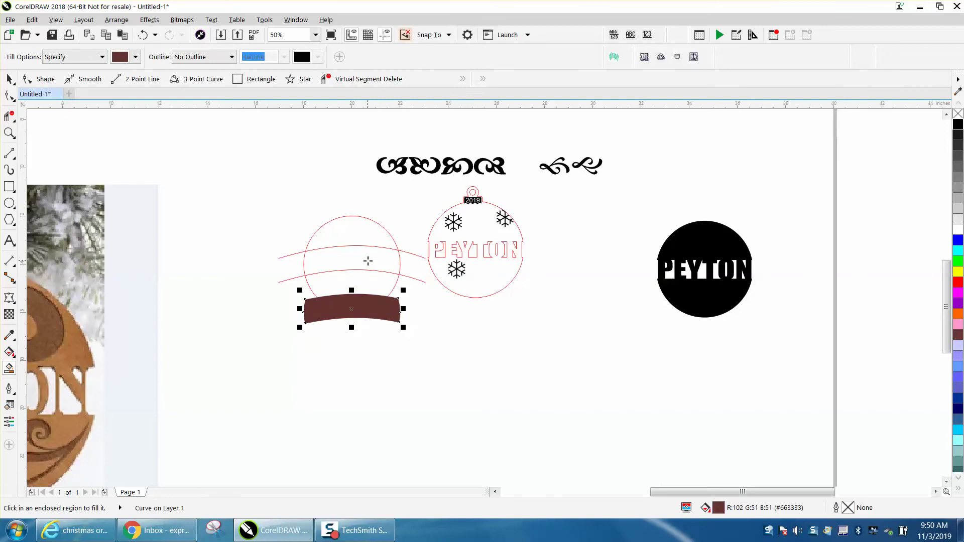
left_click(958, 113)
right_click(959, 124)
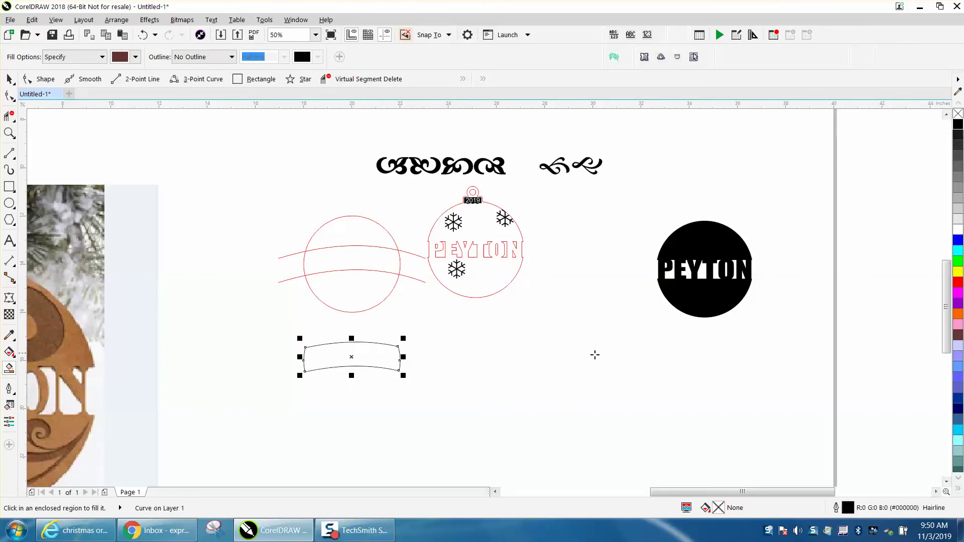
left_click(9, 241)
left_click(498, 403)
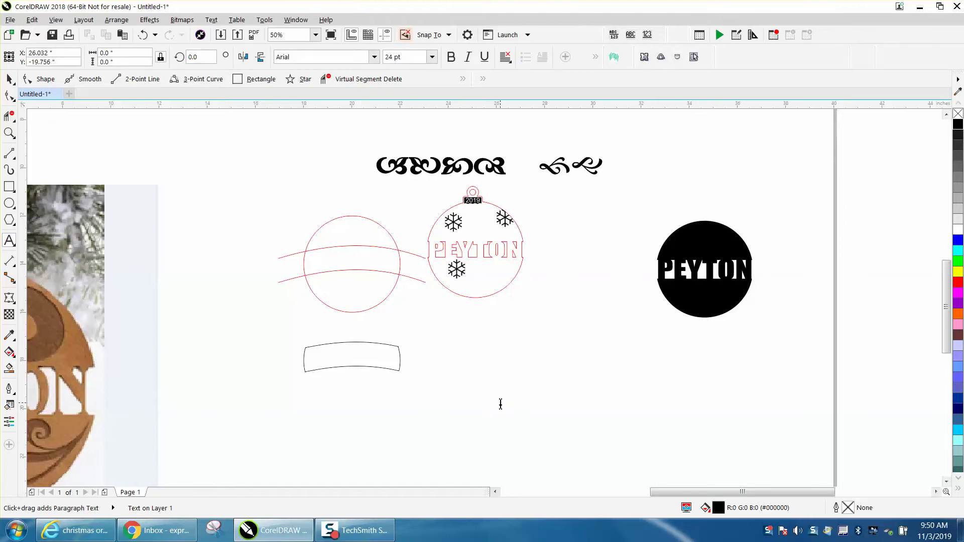
Step: Enter PEYTON as text, enlarge it to 87.212 pt, and set it in Impact
type("A")
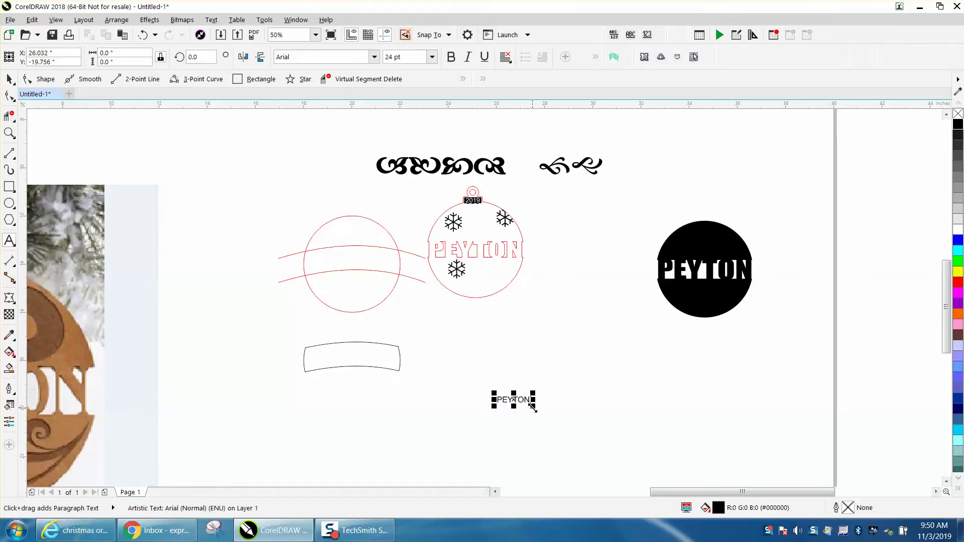
left_click_drag(531, 408, 616, 438)
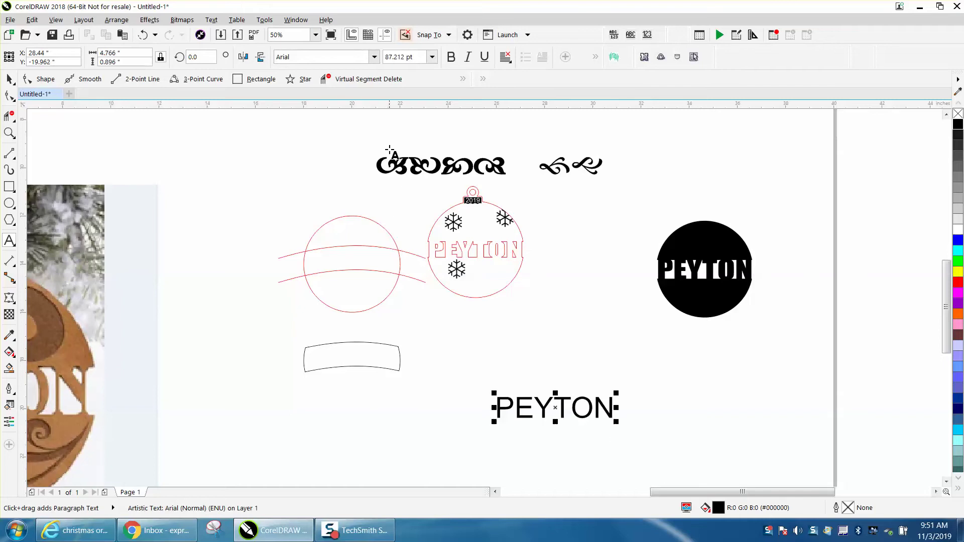
left_click(374, 57)
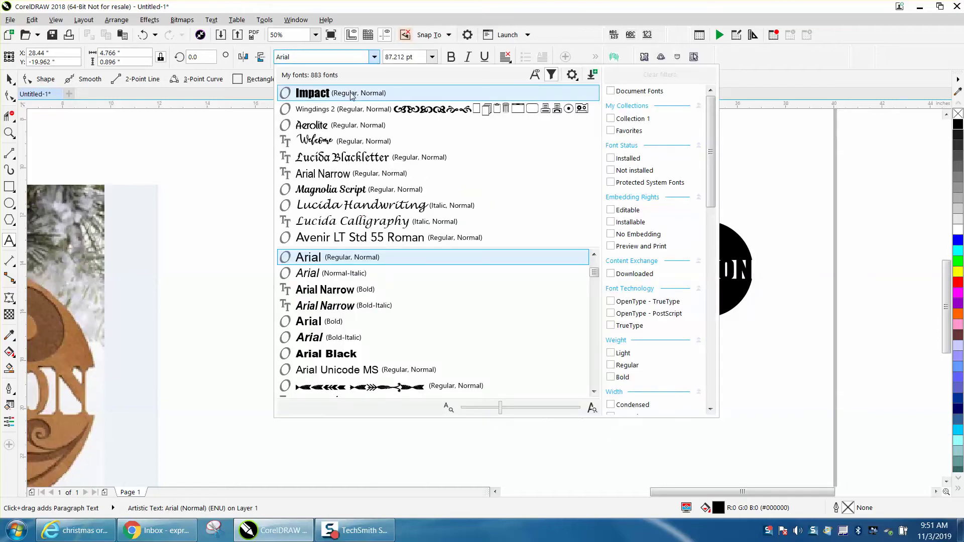
left_click(351, 93)
left_click(9, 79)
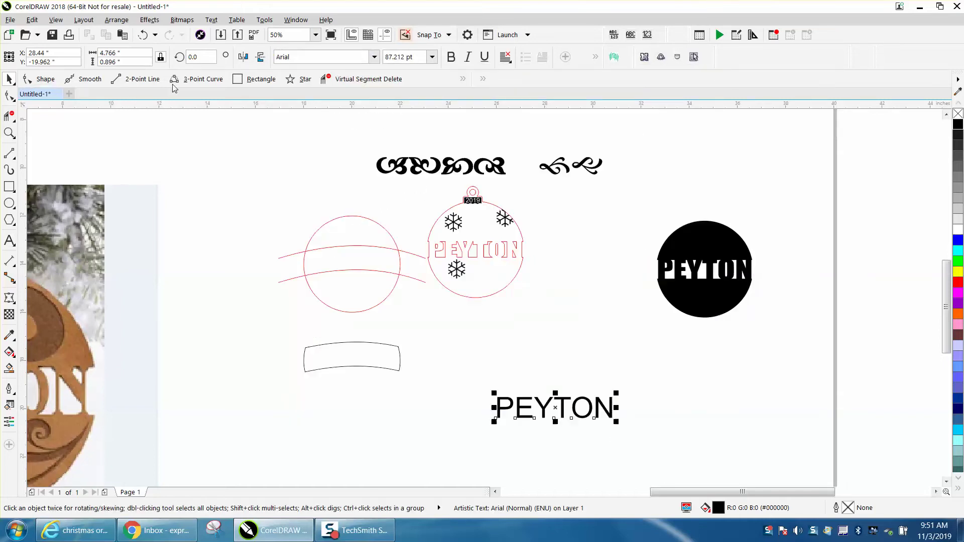
left_click(374, 60)
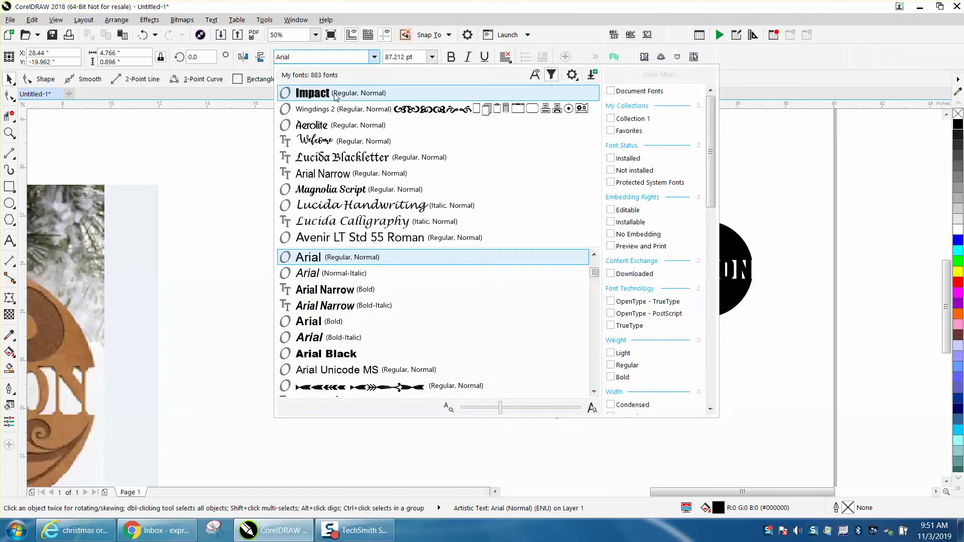
left_click(334, 94)
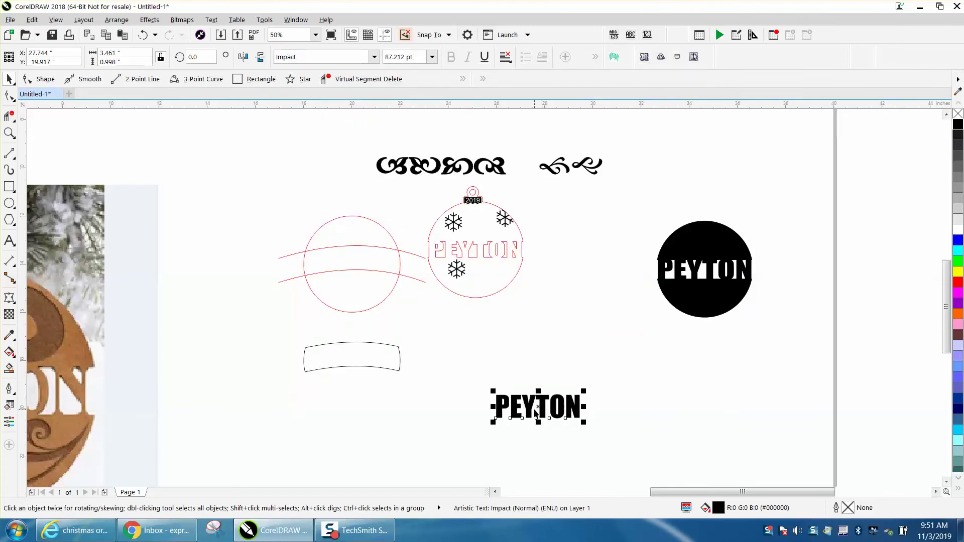
Step: Position PEYTON below the curved band and warp it with an envelope created from the band
left_click_drag(536, 413, 352, 359)
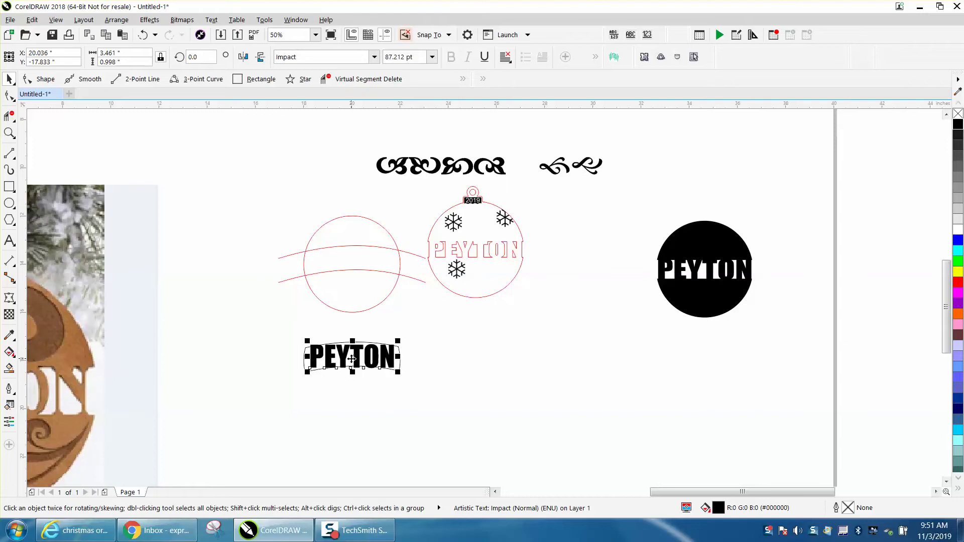
key("Down")
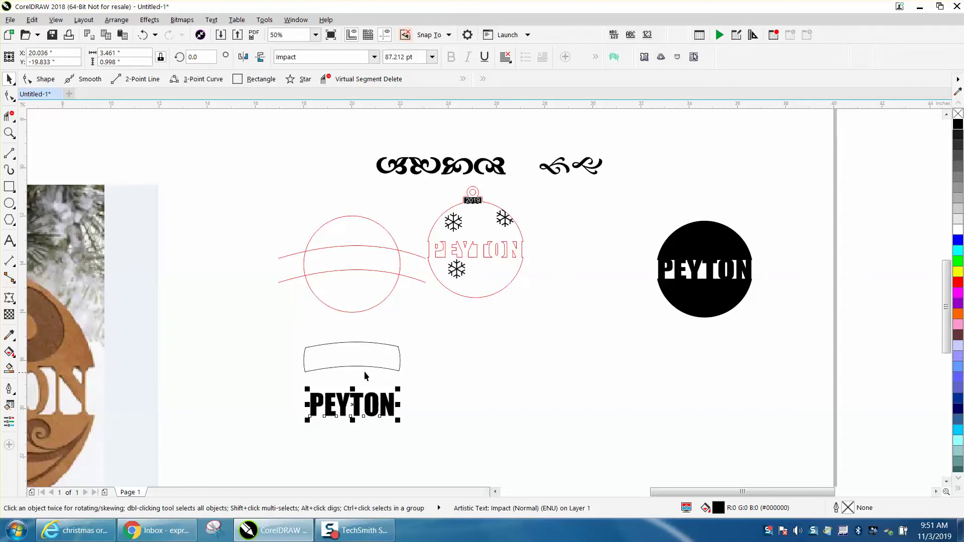
left_click(150, 20)
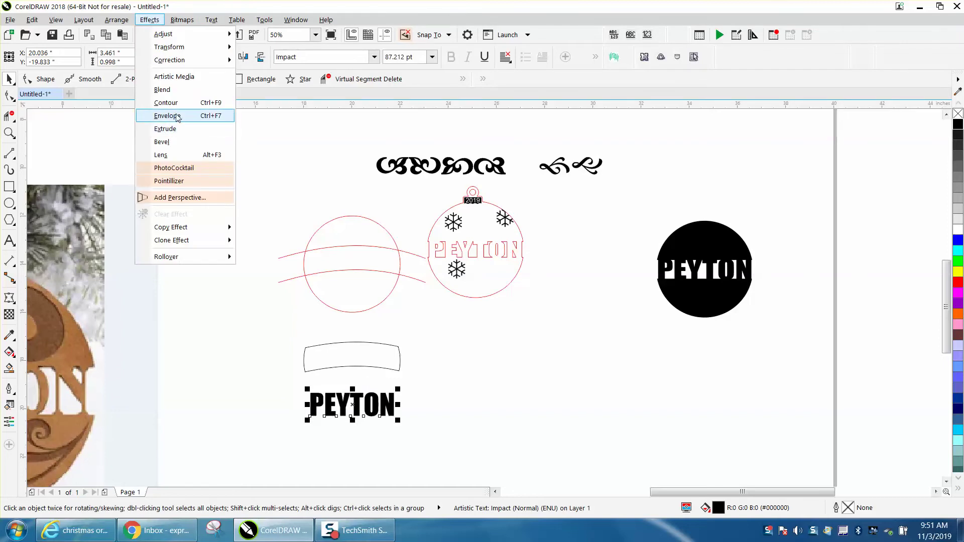
left_click(169, 116)
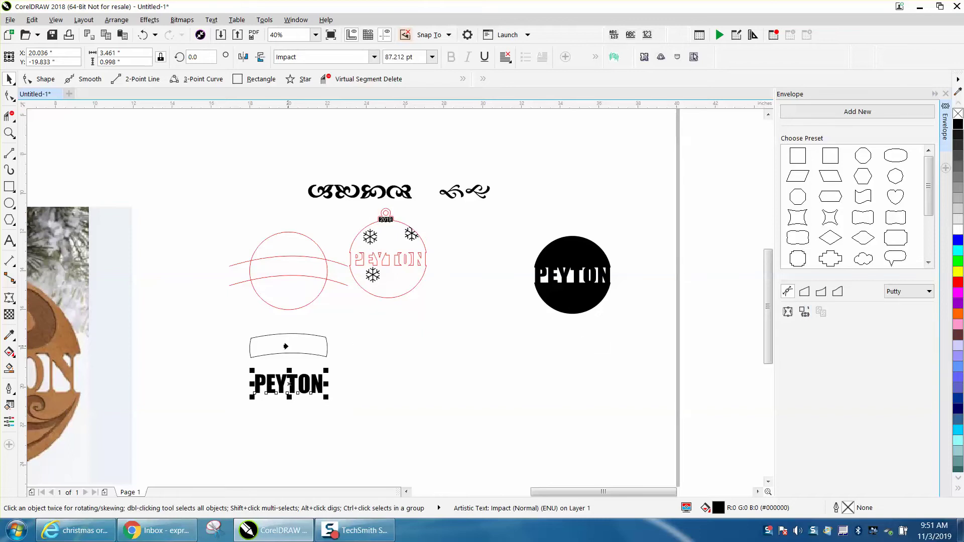
left_click(286, 347)
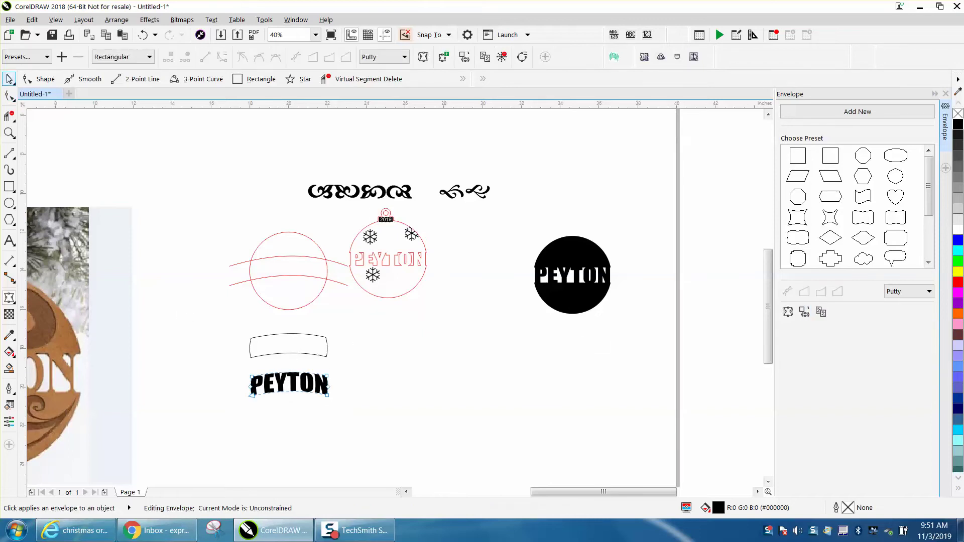
Step: Move aside and delete the leftover curved helper shape
key("space")
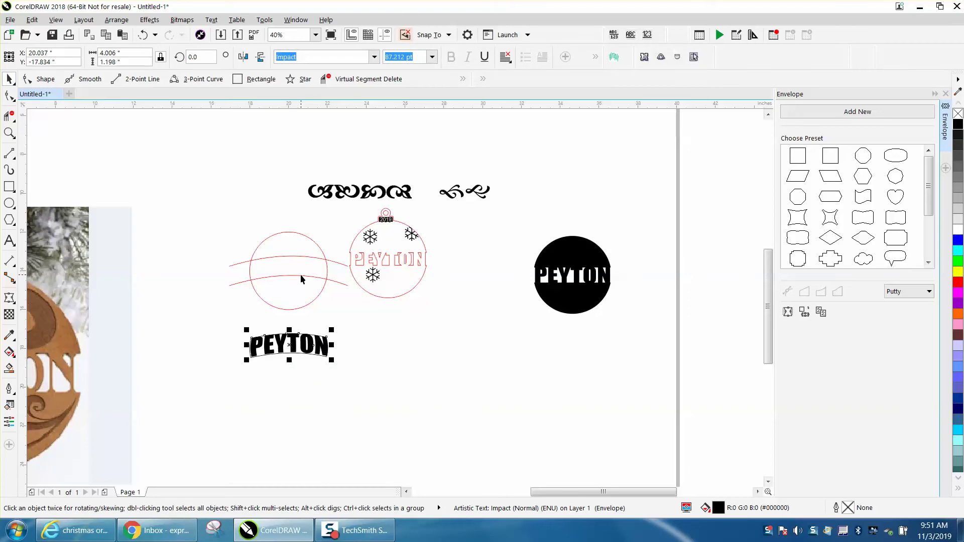
left_click_drag(317, 280, 369, 332)
left_click(370, 332)
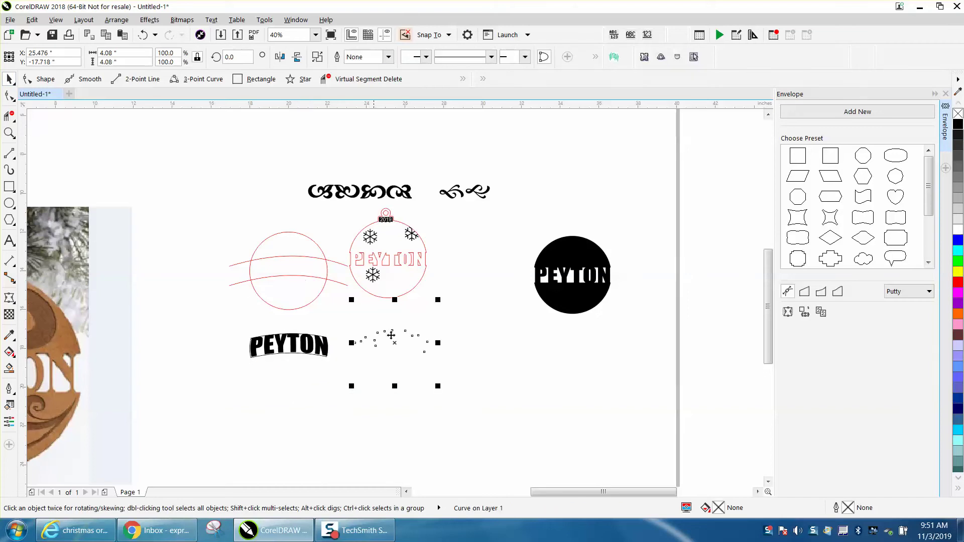
key("Delete")
Step: Zoom in, move PEYTON down, and delete the leftover band outline beneath it
left_click(9, 133)
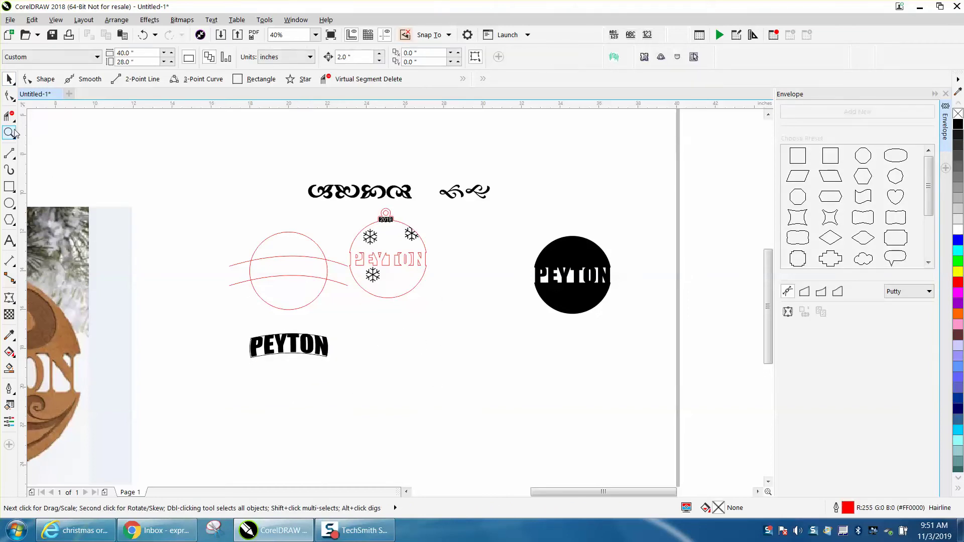
left_click_drag(219, 230, 482, 426)
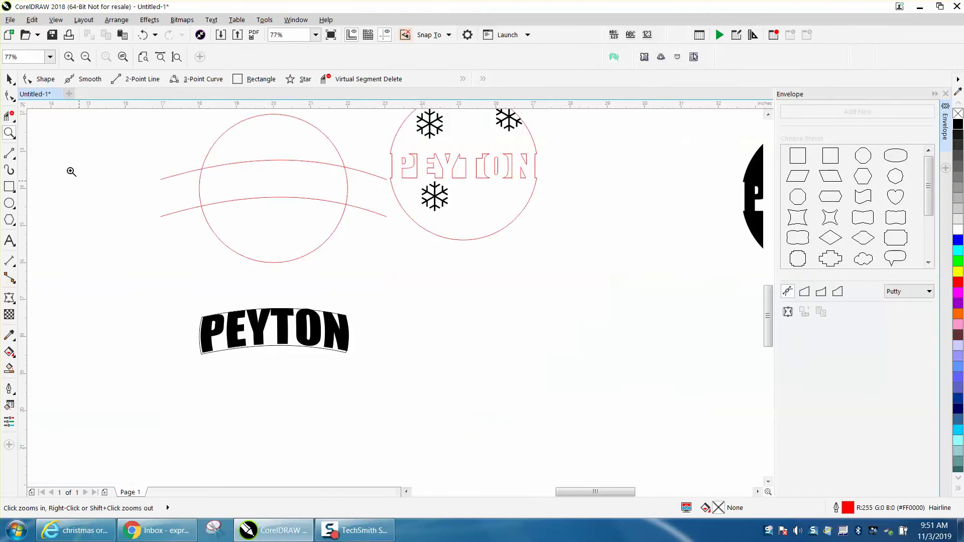
left_click(10, 79)
left_click(281, 315)
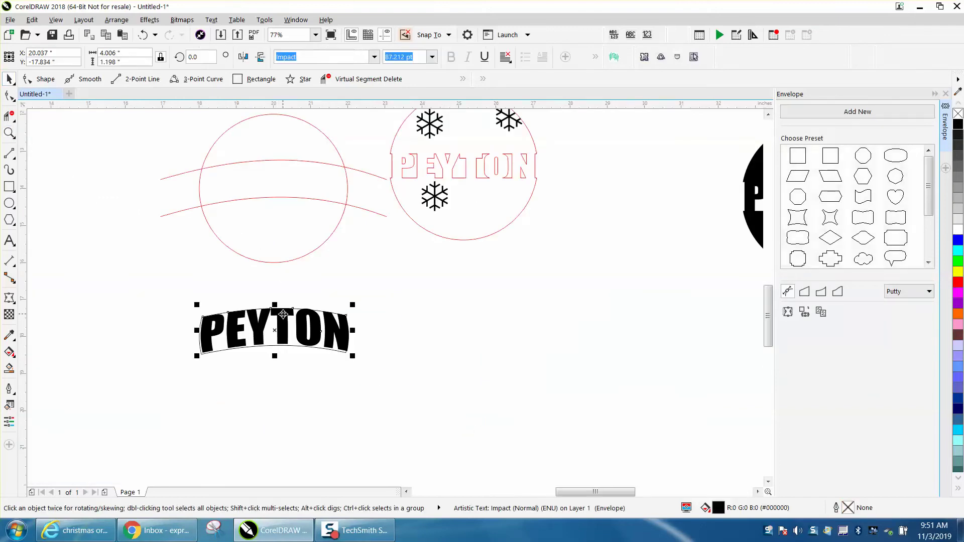
key("Down")
left_click(283, 309)
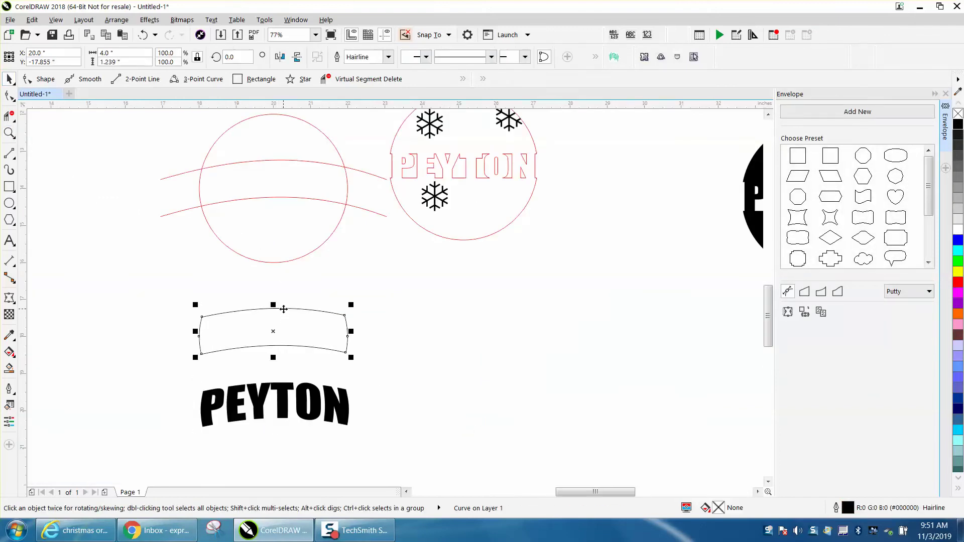
key("Delete")
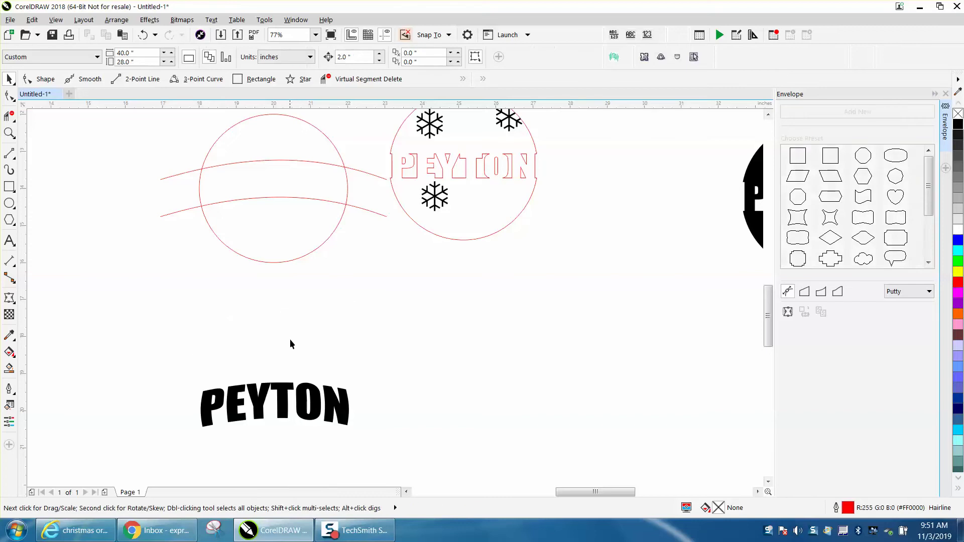
Step: Move the arched PEYTON up onto the left circle's arcs and zoom in on that ornament
left_click(294, 389)
key("Up")
key("Up")
key("Up")
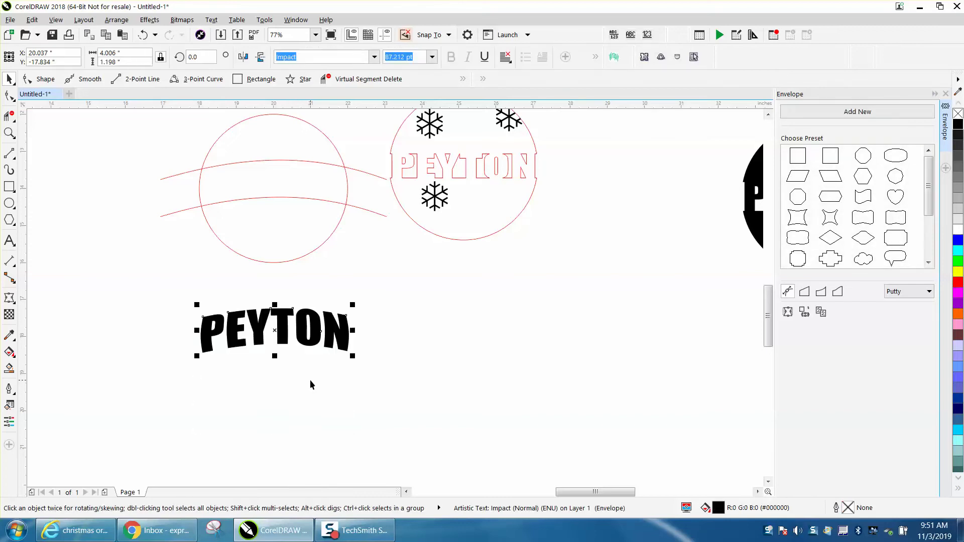
left_click(369, 396)
left_click(9, 133)
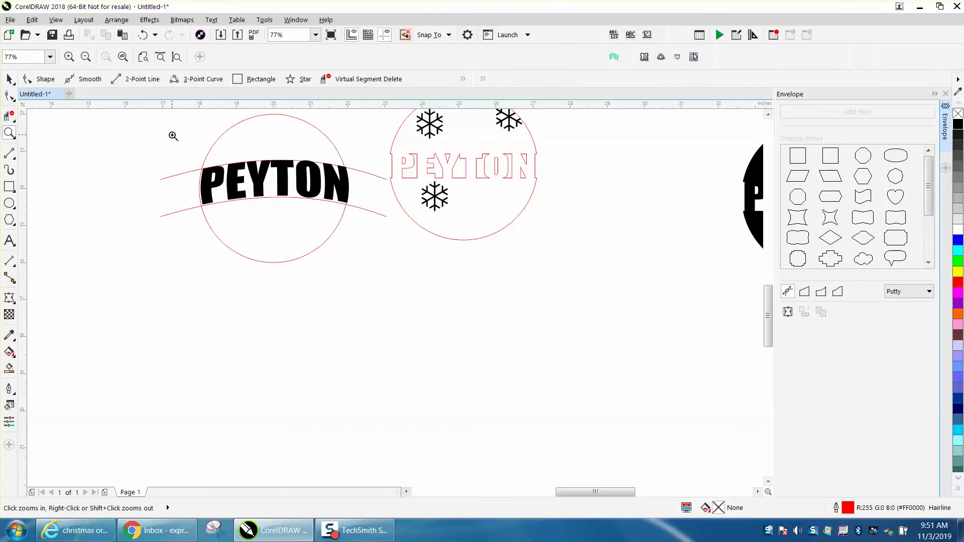
left_click_drag(177, 146, 410, 250)
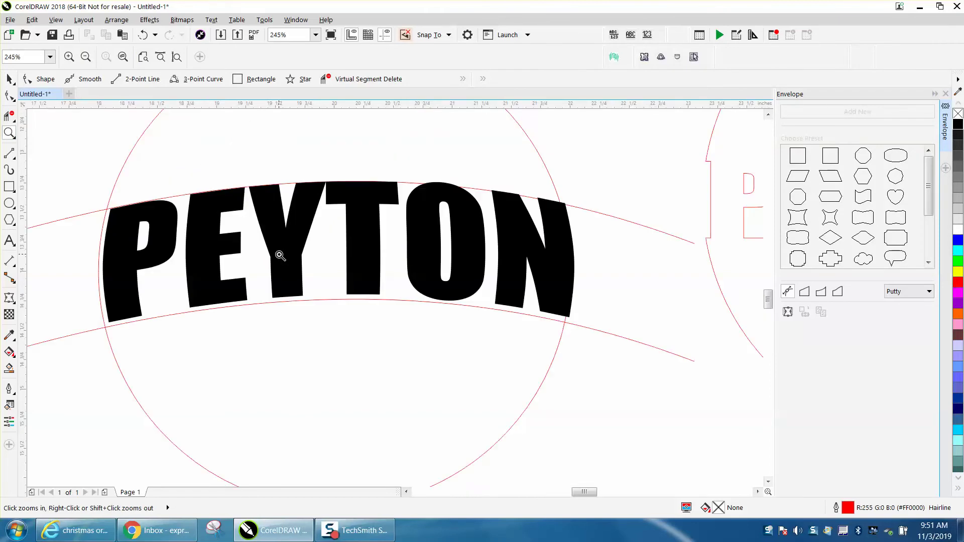
left_click(9, 79)
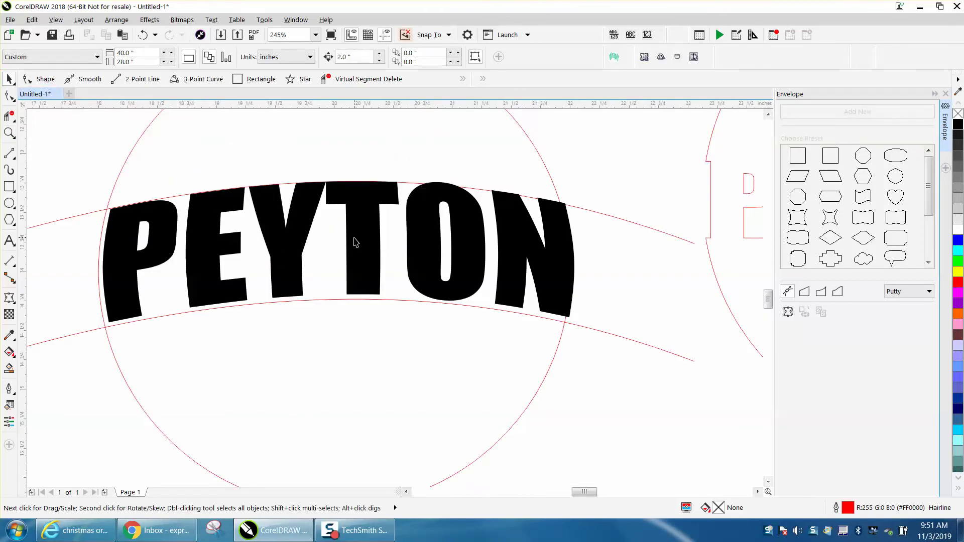
Step: Nudge PEYTON twice left and twice down to fit it between the two arcs
left_click(354, 243)
left_click(573, 156)
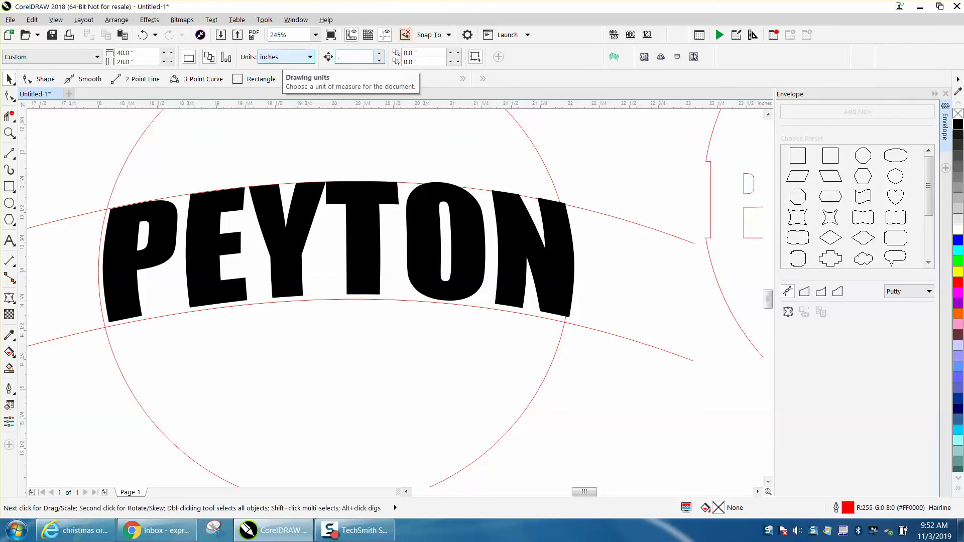
left_click(427, 225)
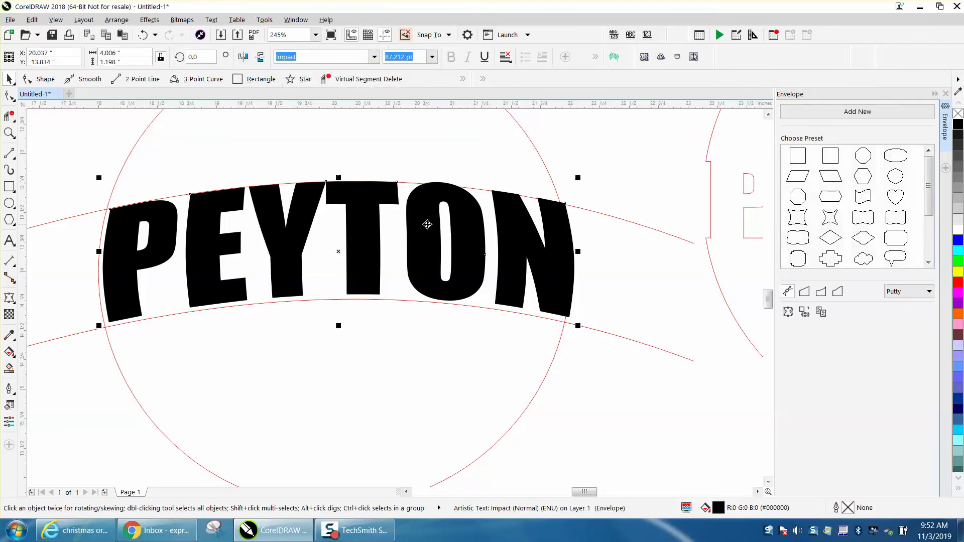
key("Left")
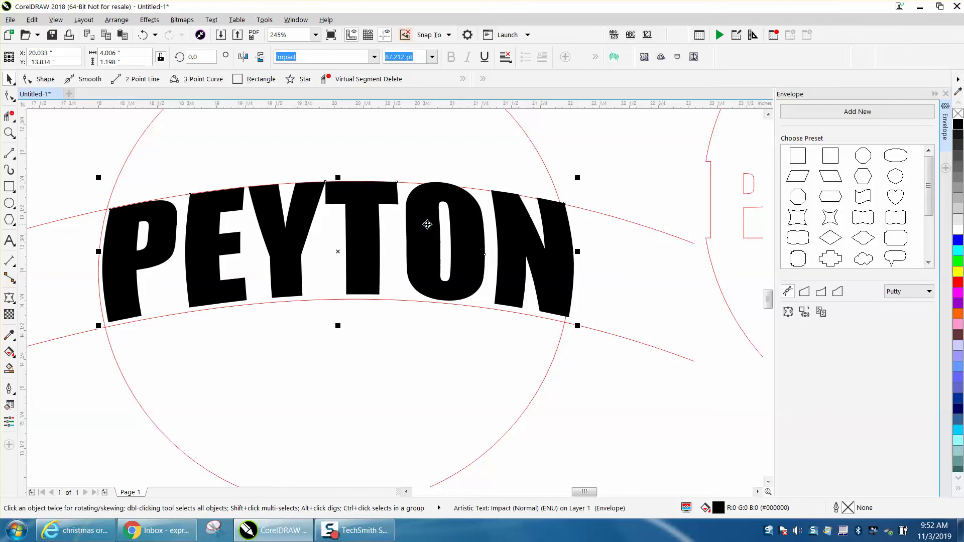
key("Left")
key("Left")
key("Left")
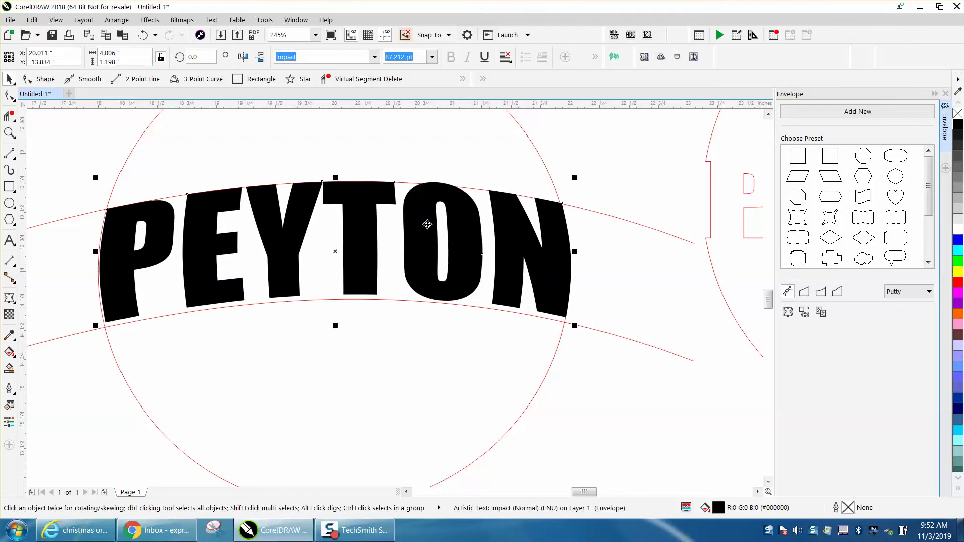
key("Down")
key("Down")
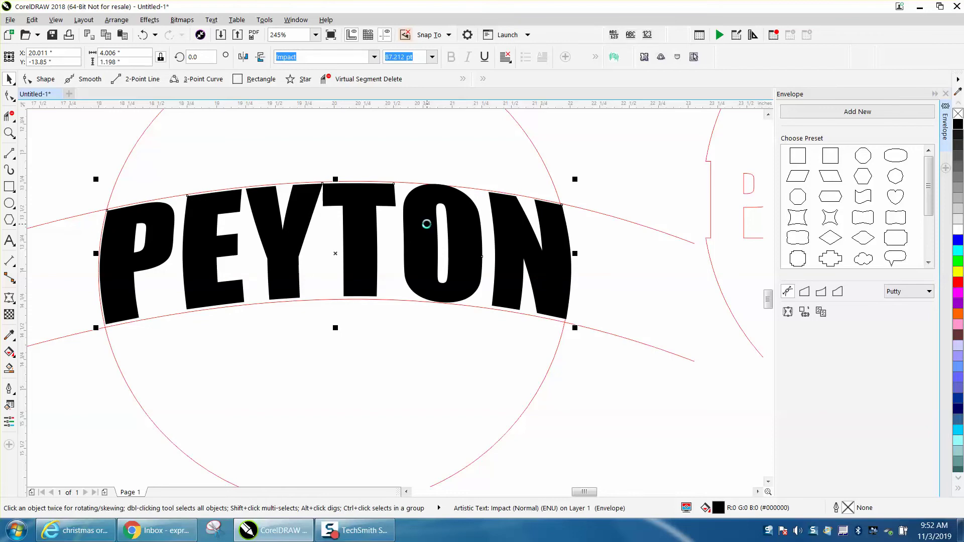
key("Down")
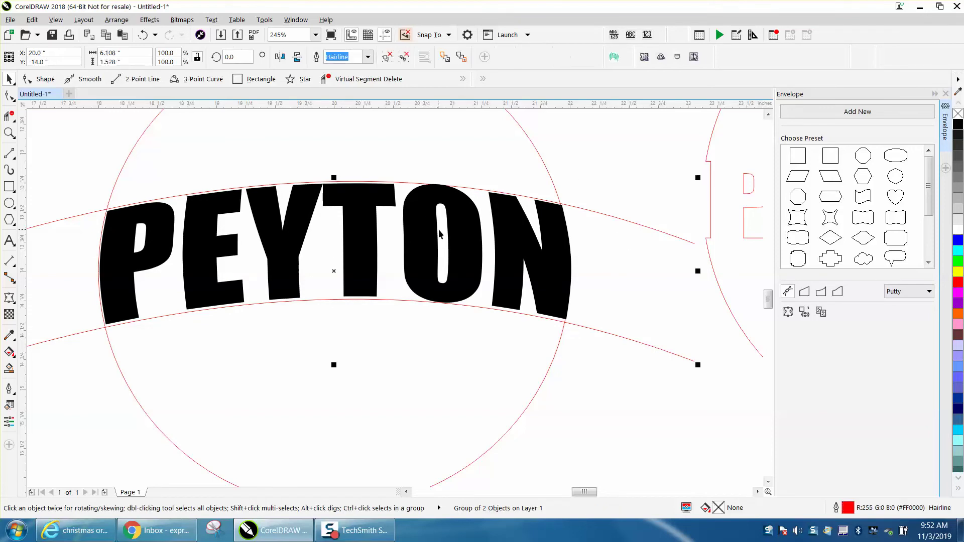
Step: Convert PEYTON to curves with no fill and a black hairline outline
left_click(597, 263)
left_click(561, 263)
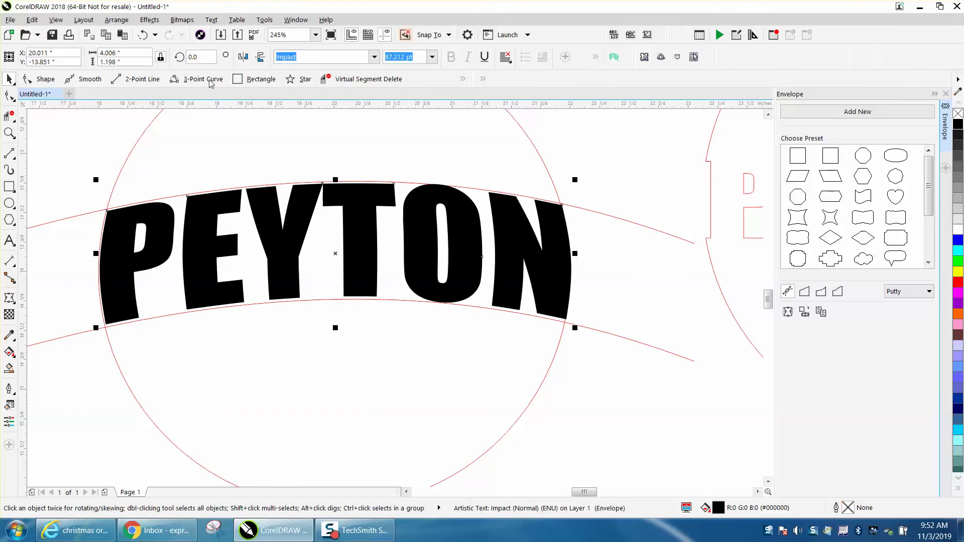
left_click(117, 20)
left_click(167, 308)
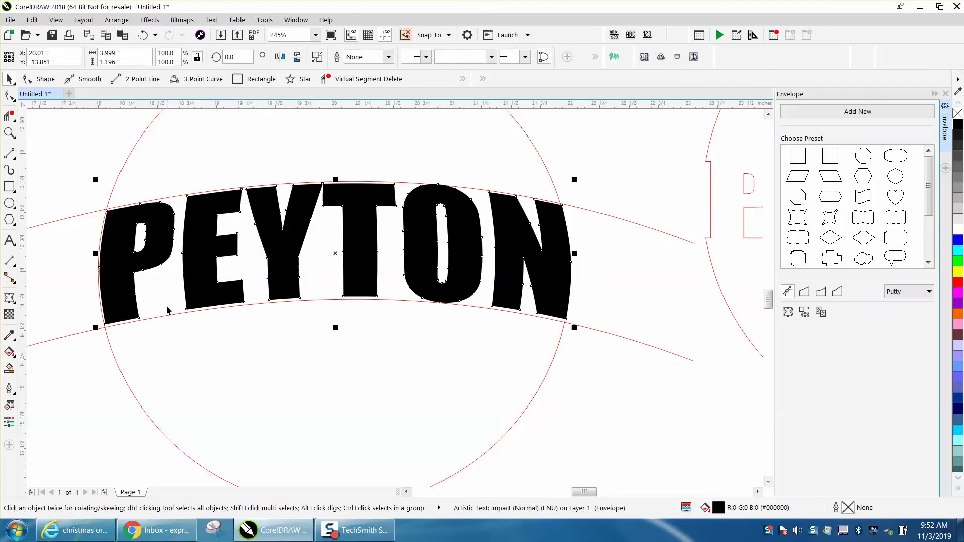
left_click(959, 114)
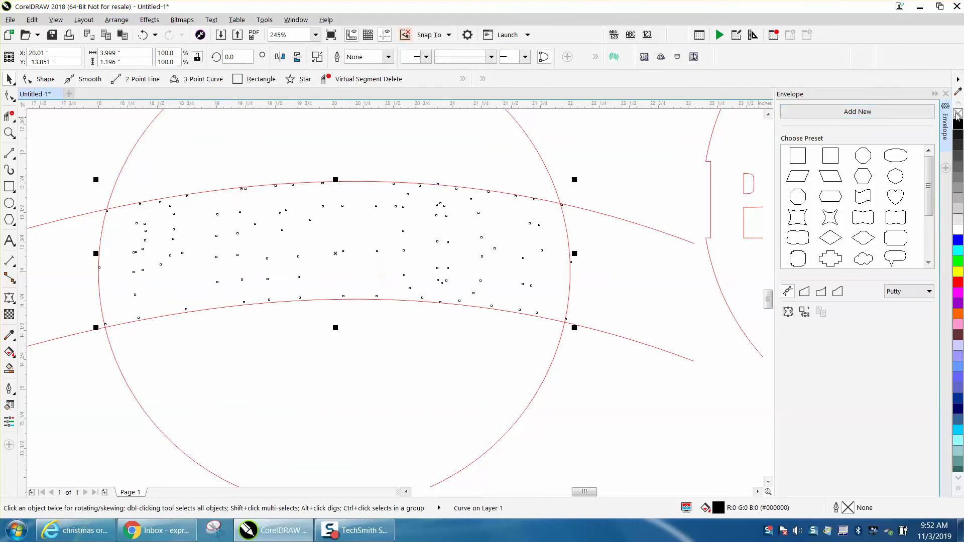
right_click(958, 125)
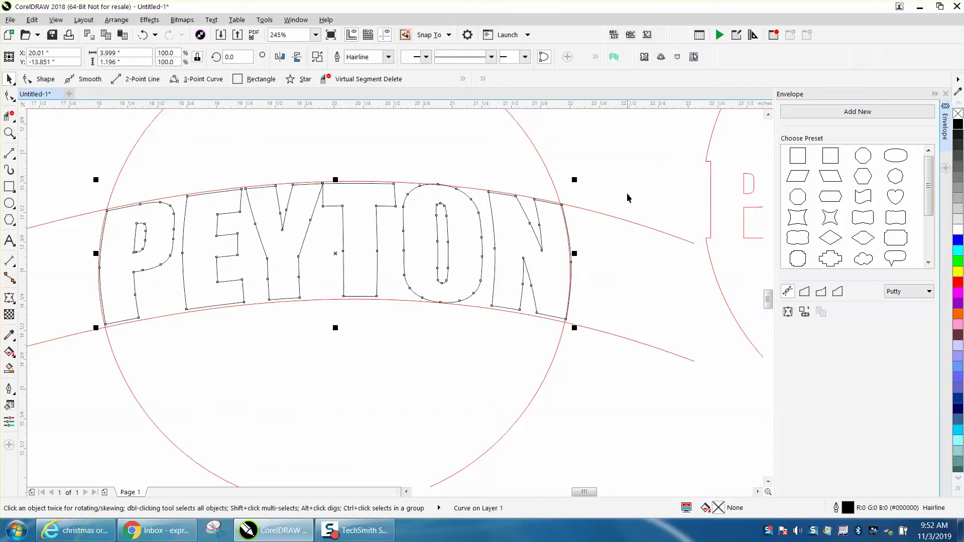
Step: Ungroup the two red arcs into separate curves
left_click(628, 221)
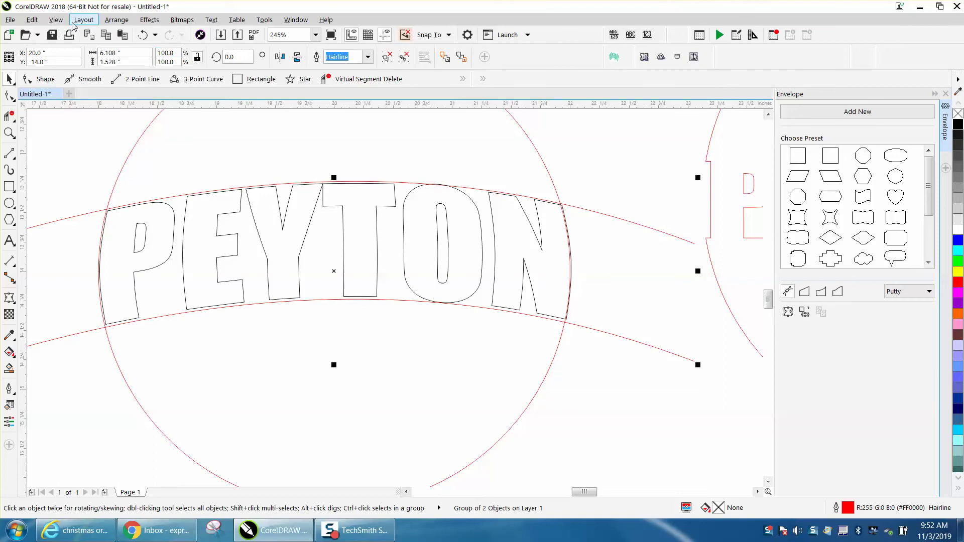
left_click(115, 21)
mouse_move(143, 242)
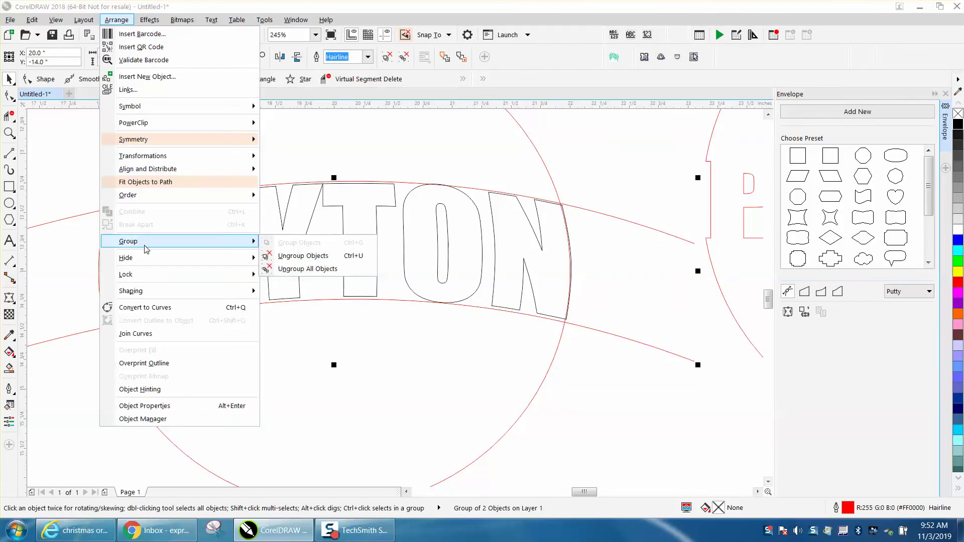
left_click(290, 255)
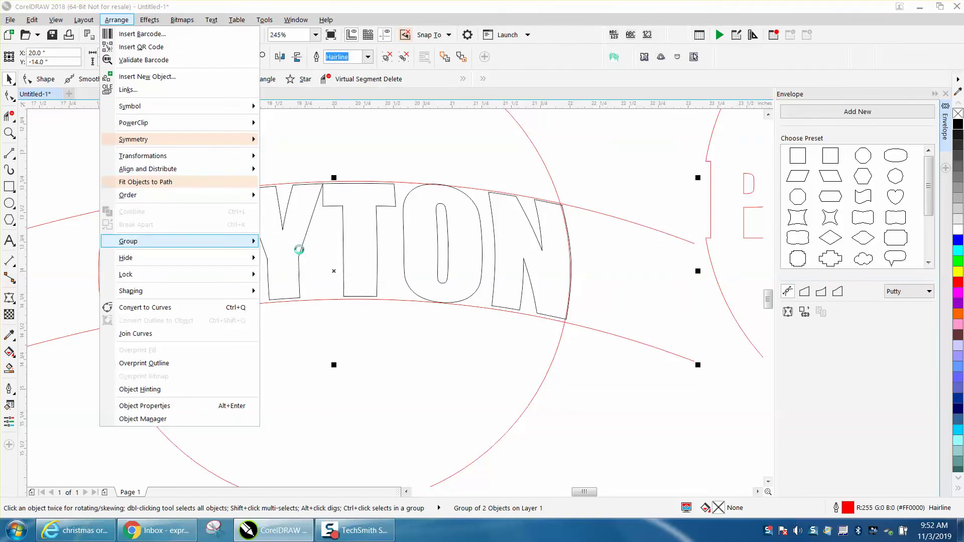
left_click(631, 218)
Step: Nudge the upper arc down and the lower arc up to -14.459, then zoom on the lettering
left_click(631, 221)
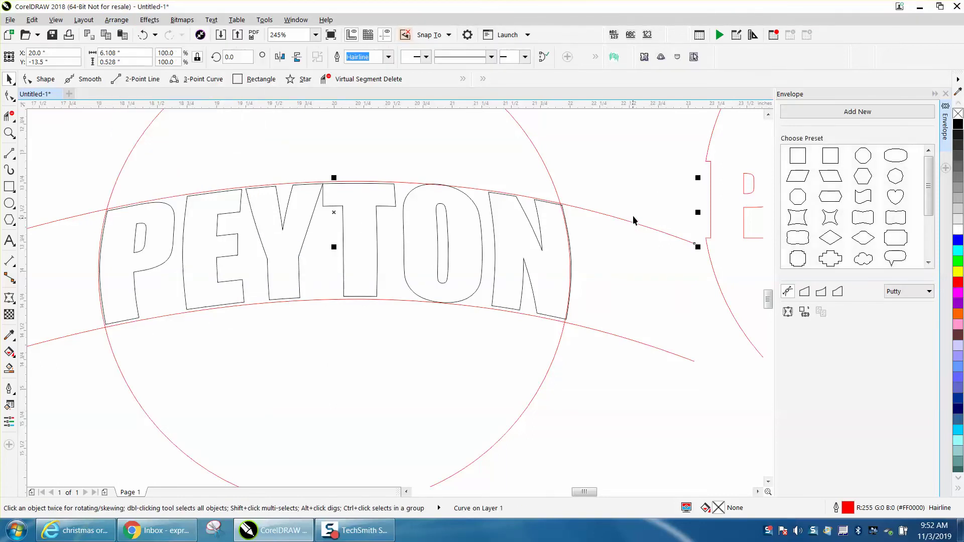
key("Down")
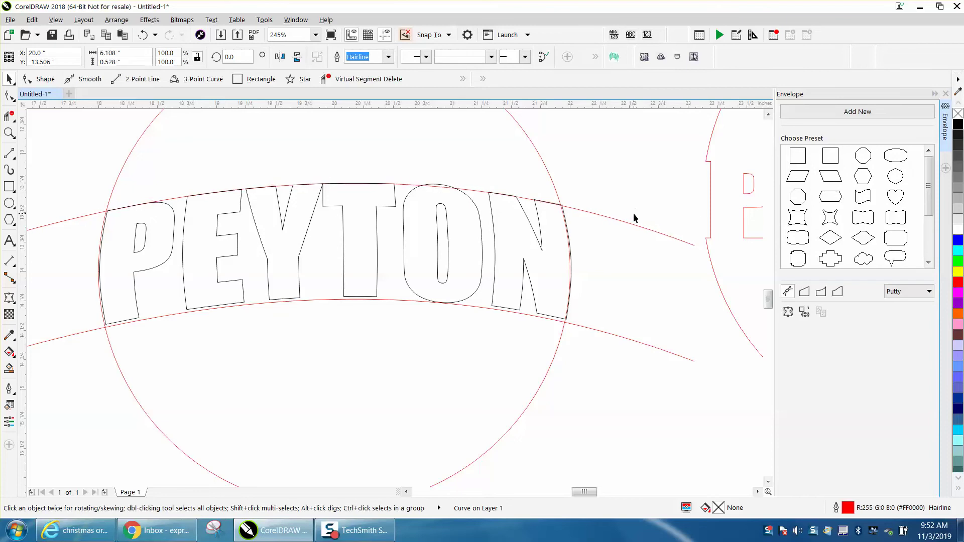
left_click(615, 336)
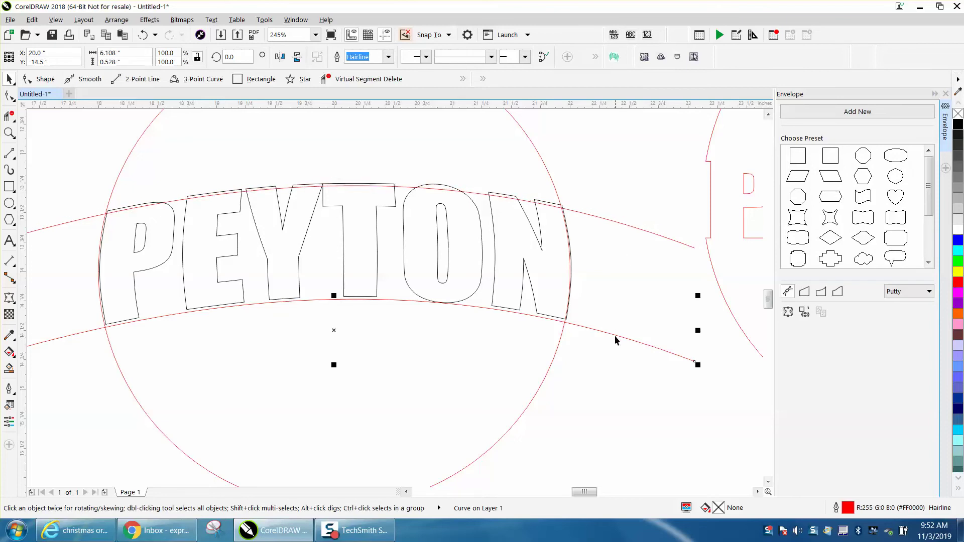
key("Up")
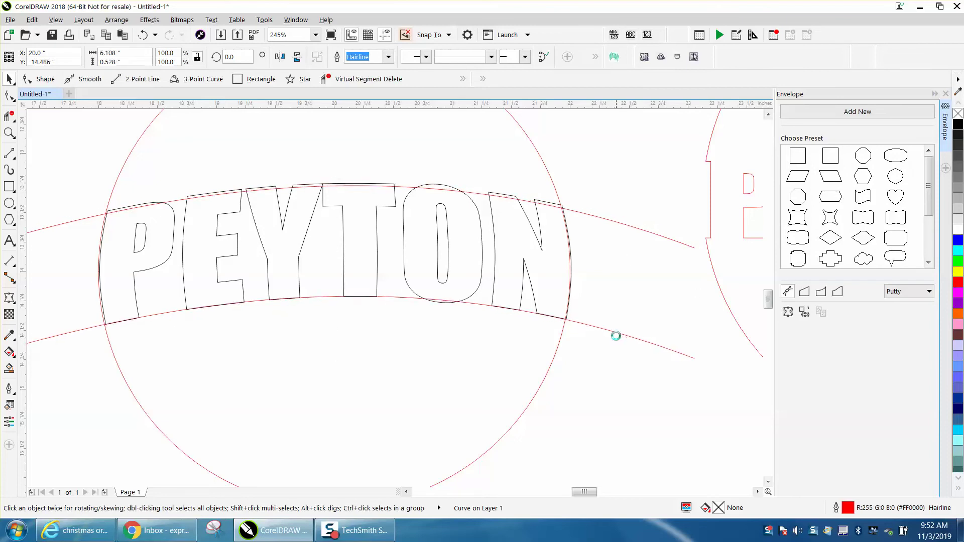
left_click(9, 133)
left_click_drag(61, 169, 696, 326)
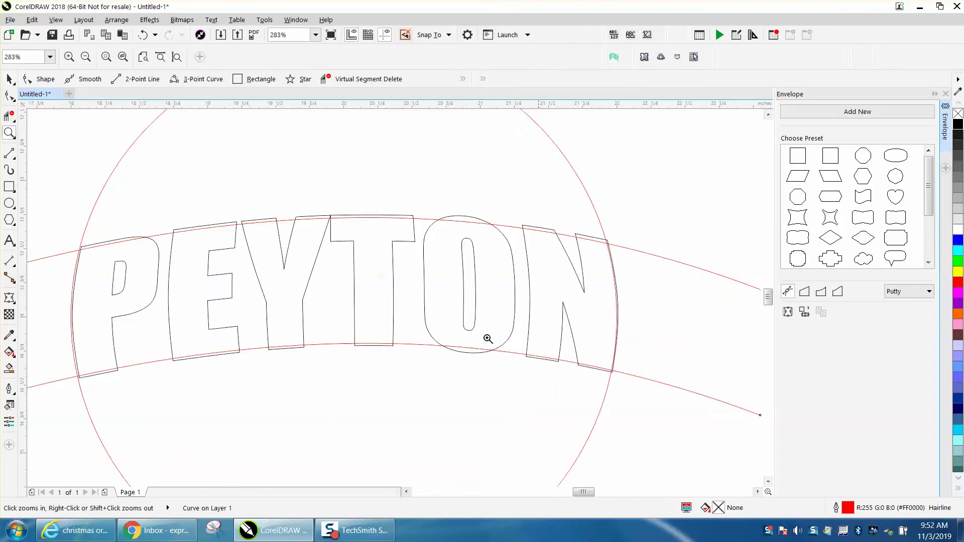
Step: Trim the P's left edge with Virtual Segment Delete, undoing a mistaken arc deletion near the N
left_click(9, 116)
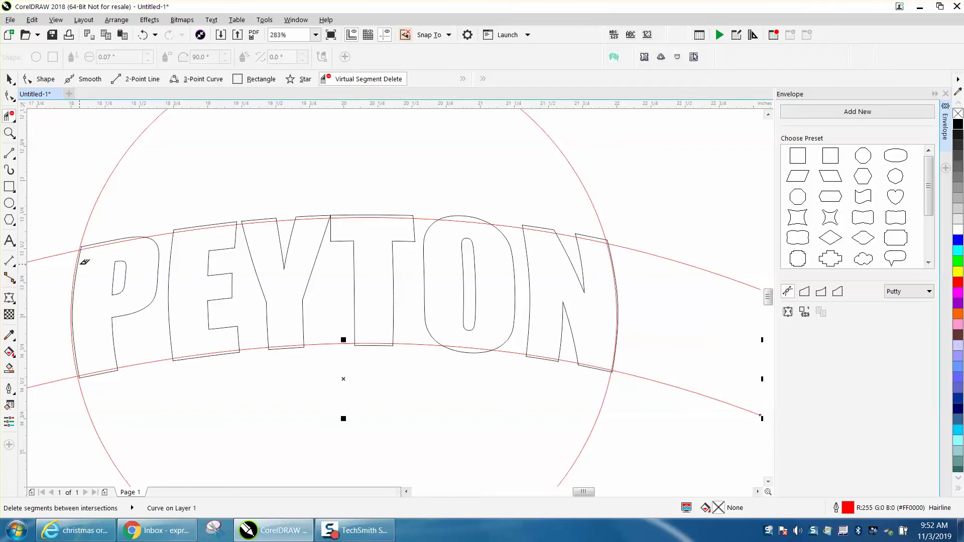
left_click(79, 259)
left_click(613, 275)
left_click(143, 35)
key("z")
left_click_drag(573, 228, 675, 301)
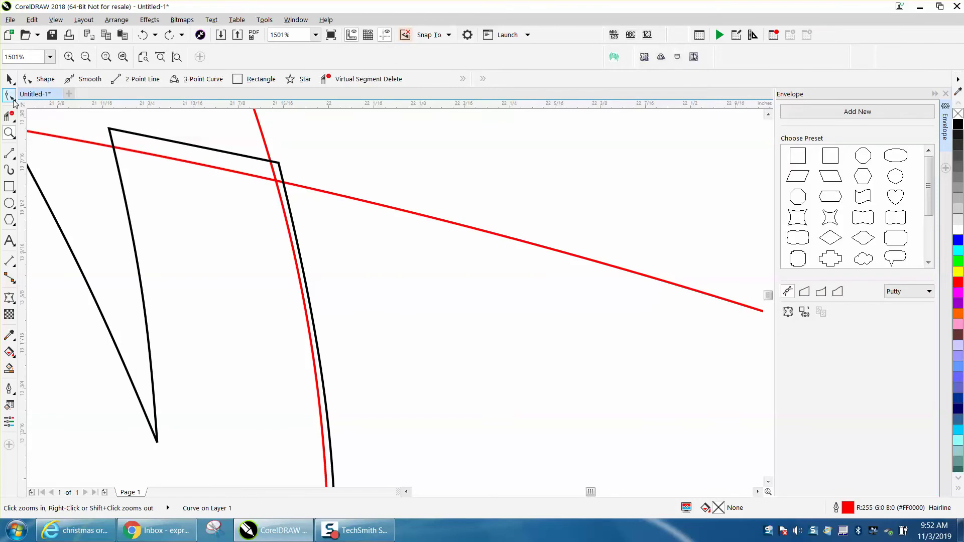
Step: Trim the N's top and bottom edges and the O's top and bottom arcs at the red arcs
left_click(10, 97)
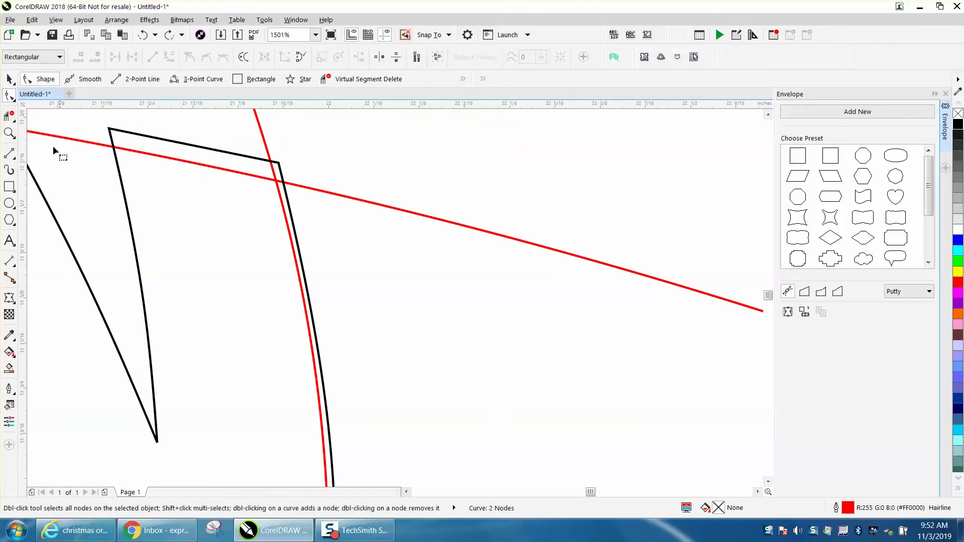
left_click(10, 116)
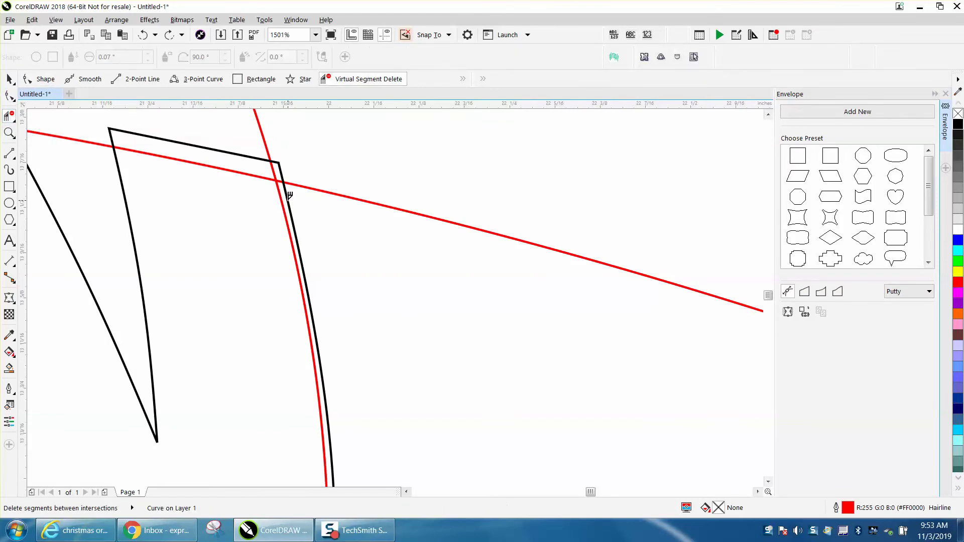
left_click(290, 199)
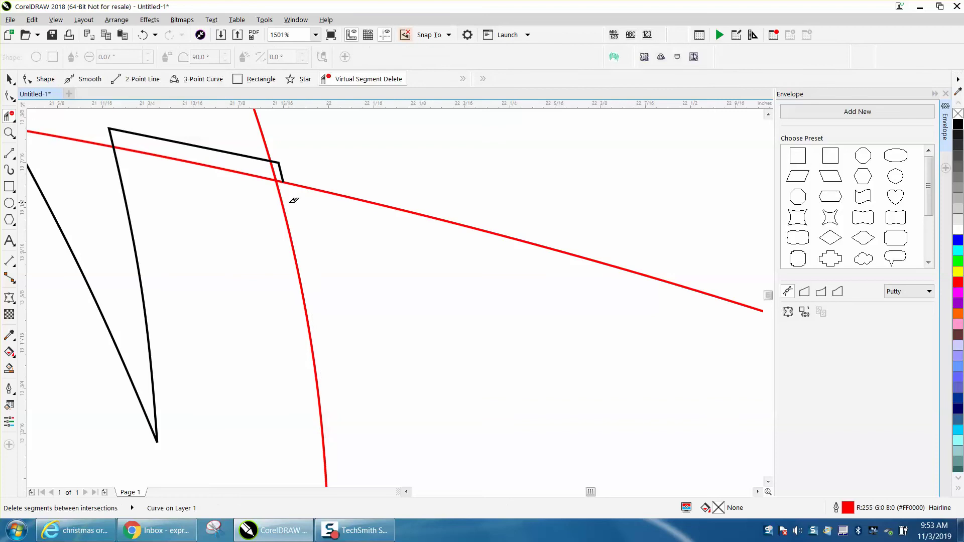
scroll(295, 200, "down", 2)
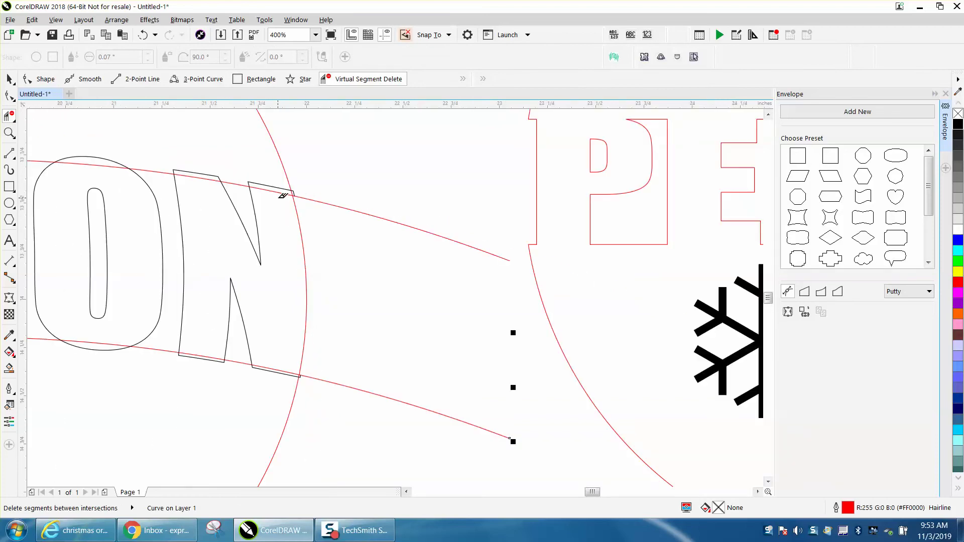
left_click(268, 189)
left_click(210, 177)
left_click(103, 157)
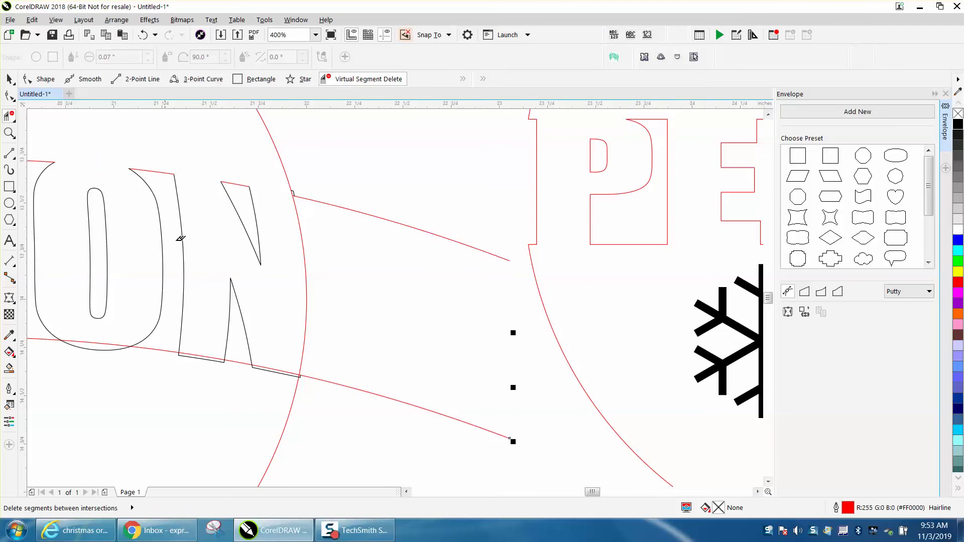
left_click(201, 358)
left_click(272, 372)
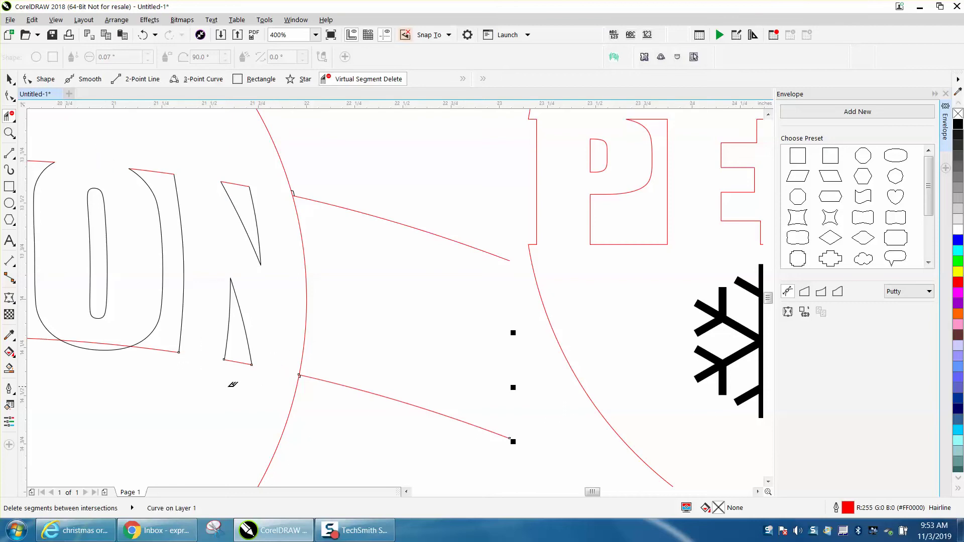
left_click(99, 352)
Step: Trim the top segments of the P, E, both Y arms and T
scroll(98, 357, "down", 3)
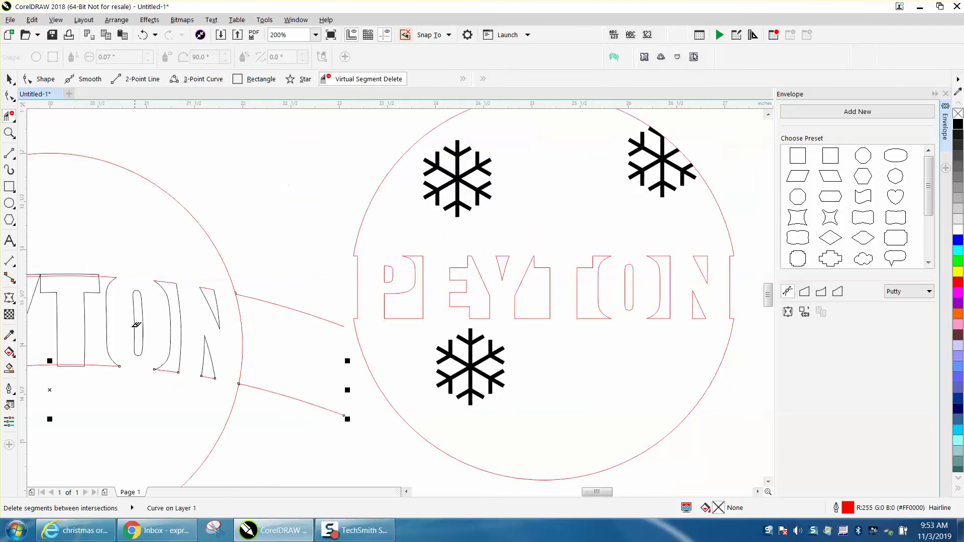
scroll(160, 320, "down", 2)
scroll(159, 320, "down", 2)
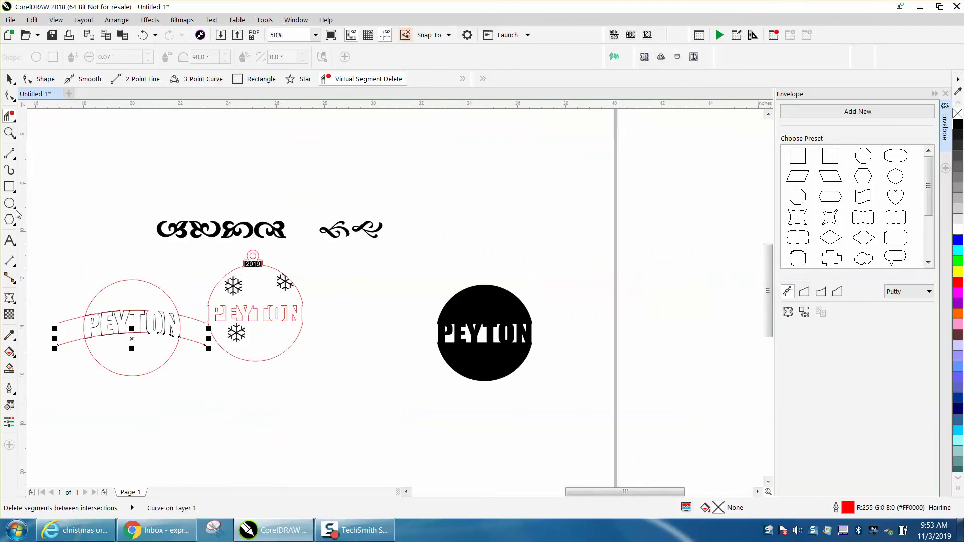
left_click(9, 133)
left_click_drag(75, 282, 229, 362)
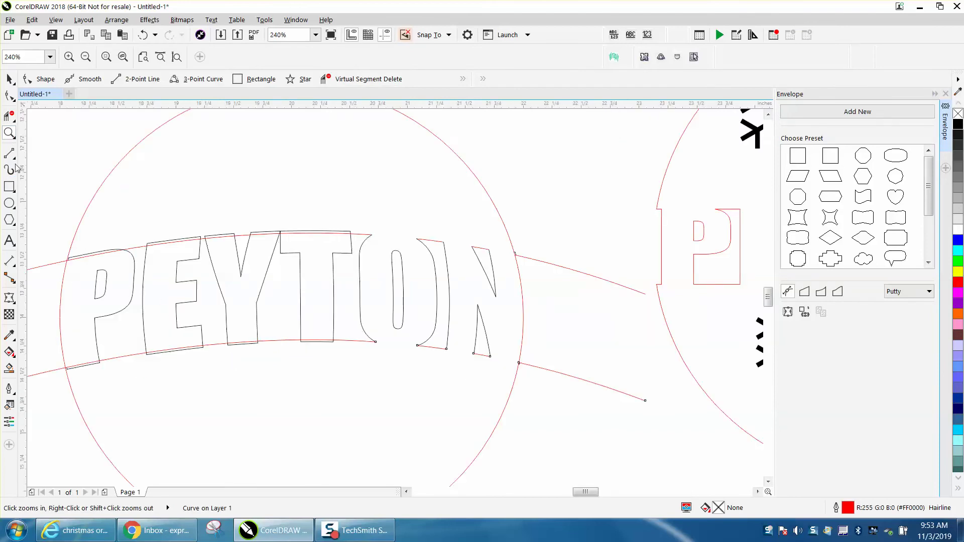
left_click(9, 116)
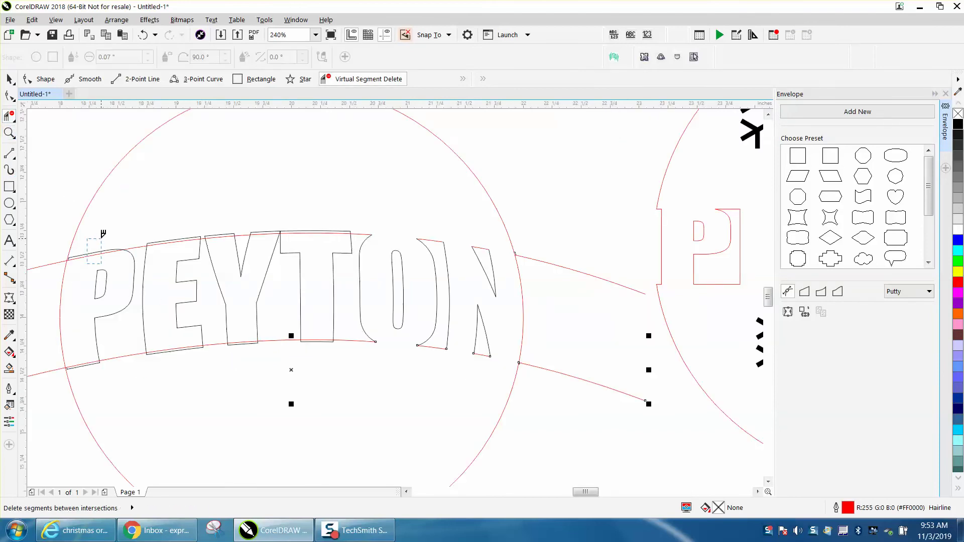
left_click(98, 253)
left_click(176, 240)
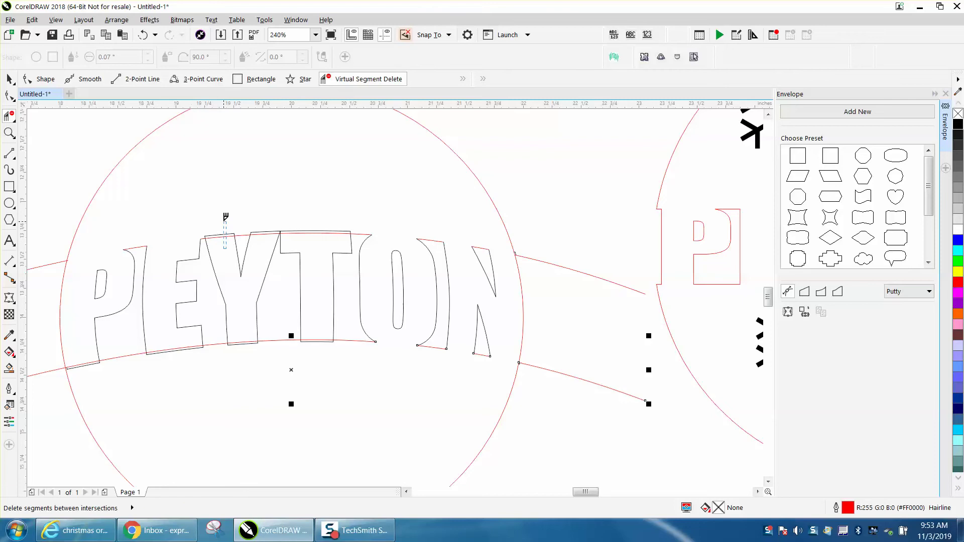
left_click(224, 234)
left_click_drag(262, 241, 279, 213)
left_click(307, 232)
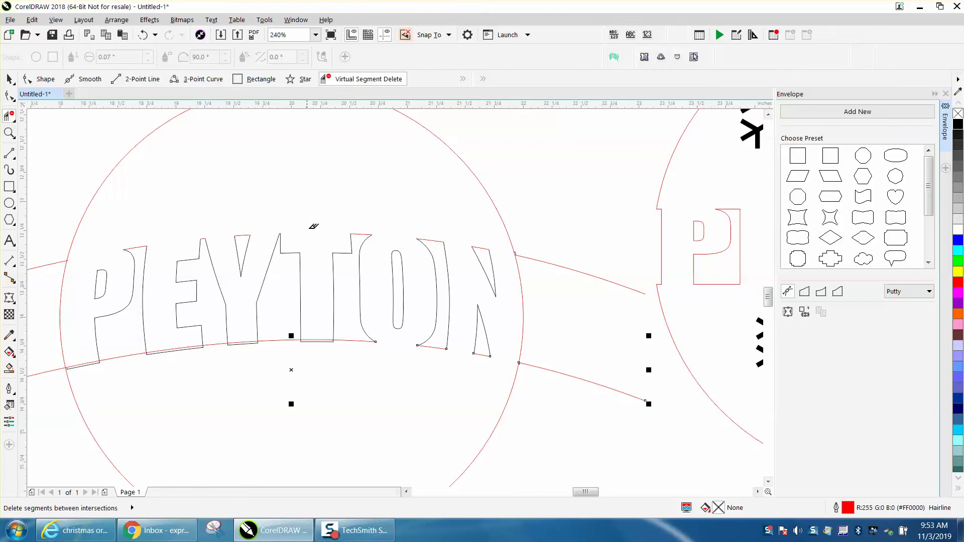
Step: Trim the bottom segments of the T, Y and E-P, restoring the P's stem outline
left_click(318, 341)
left_click(239, 346)
left_click(175, 350)
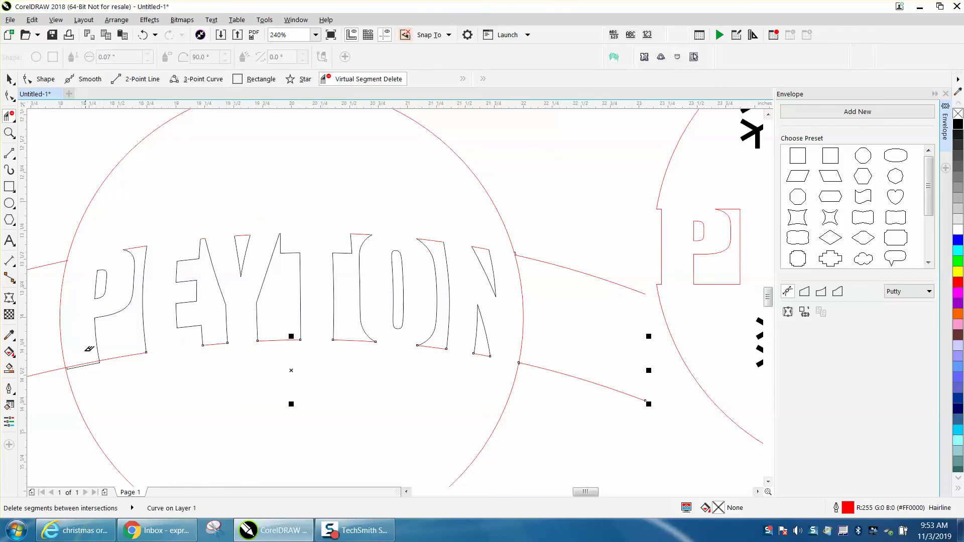
left_click(90, 364)
left_click(143, 34)
Step: Remove the upper and lower red arc ends outside the circle on both sides
left_click(568, 272)
left_click(571, 379)
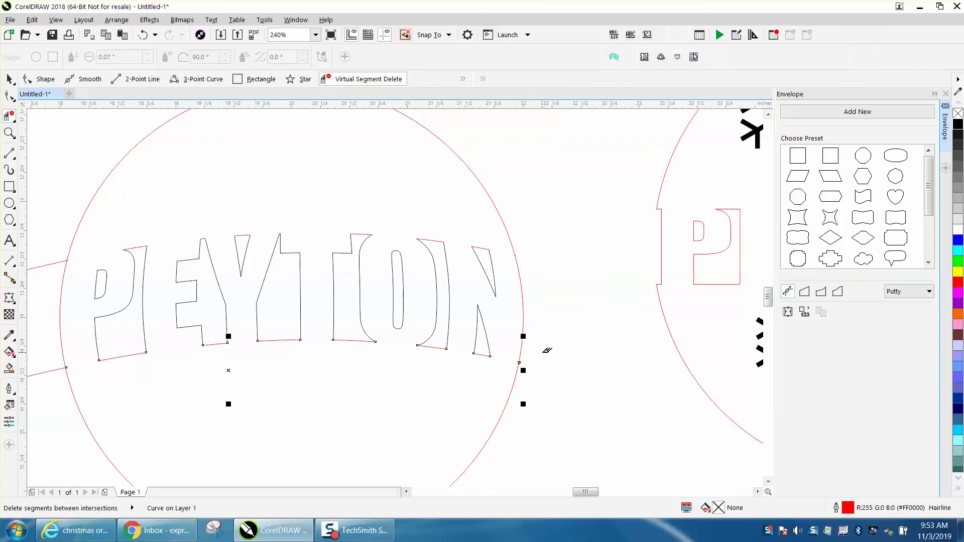
left_click(53, 261)
left_click(54, 368)
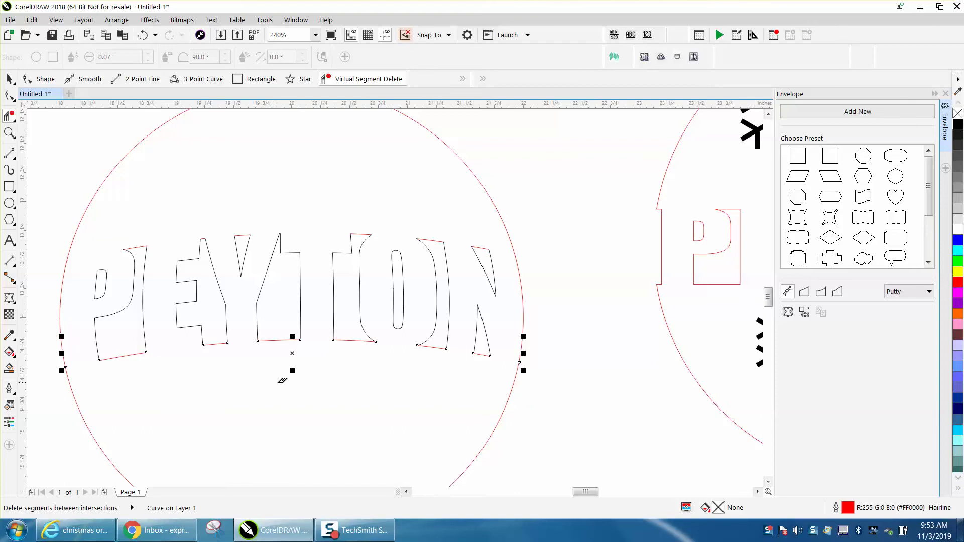
Step: Zoom in where the N meets the circle edge and delete the tiny stray segment there
scroll(280, 381, "down", 2)
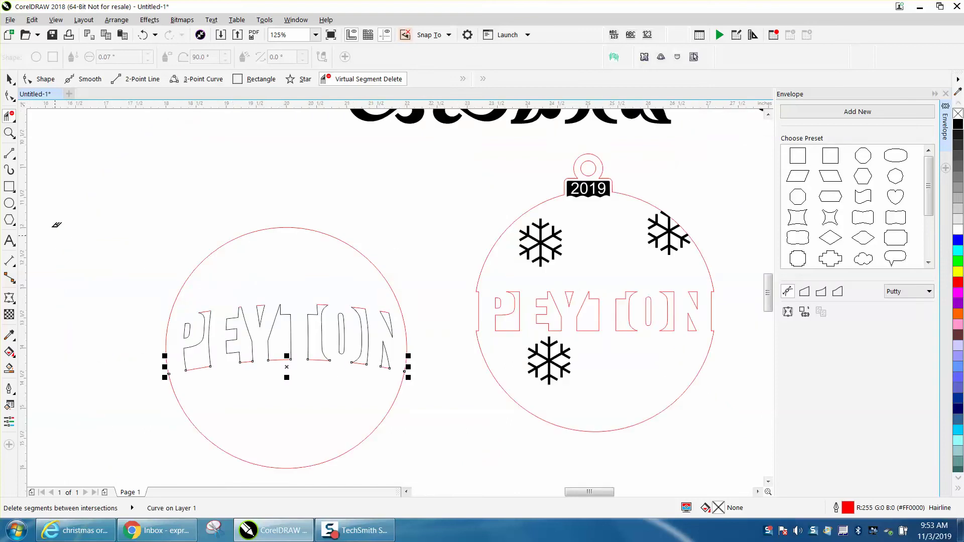
key("z")
left_click_drag(400, 362, 441, 389)
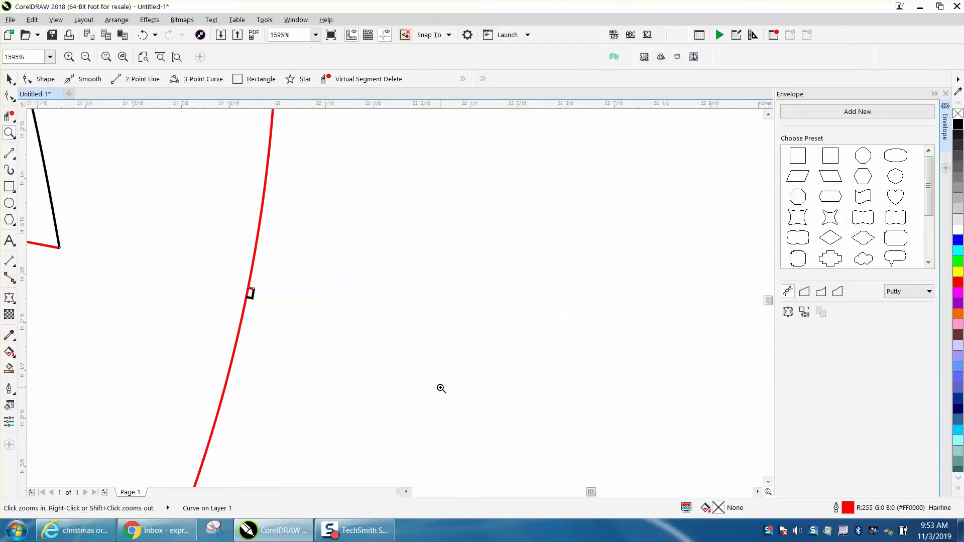
left_click(9, 116)
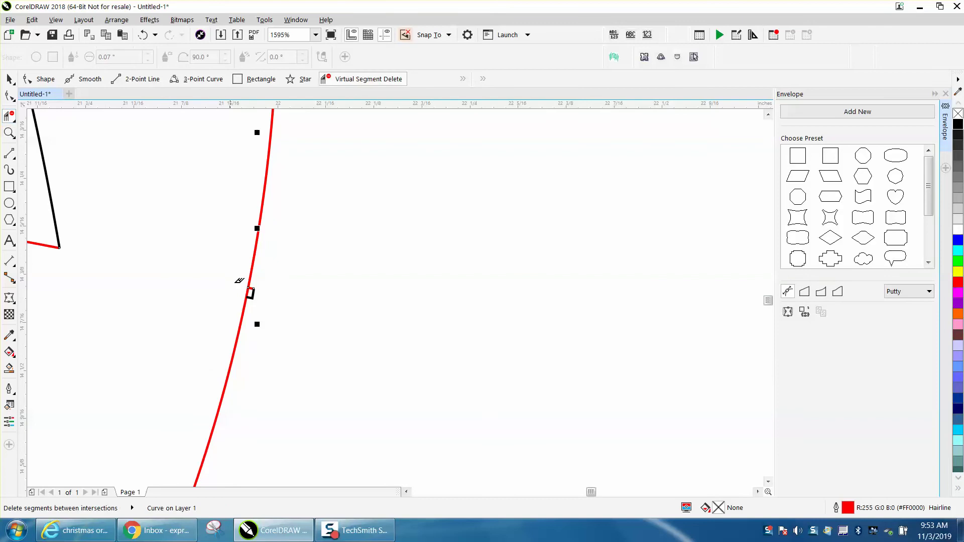
left_click(253, 290)
scroll(340, 305, "down", 3)
scroll(344, 307, "down", 1)
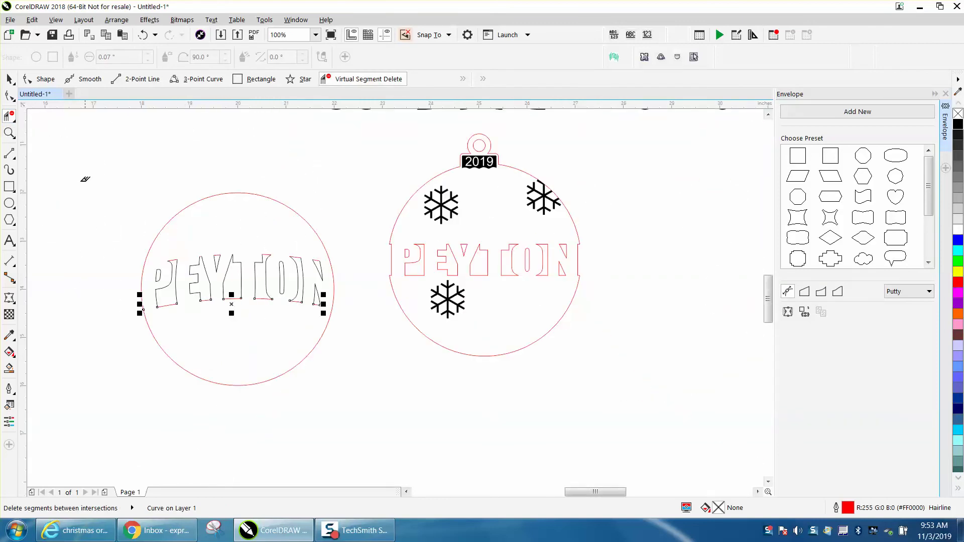
Step: Smart-fill the left ornament dark brown, then drag that copy below the outlines and remove its fill
left_click(8, 77)
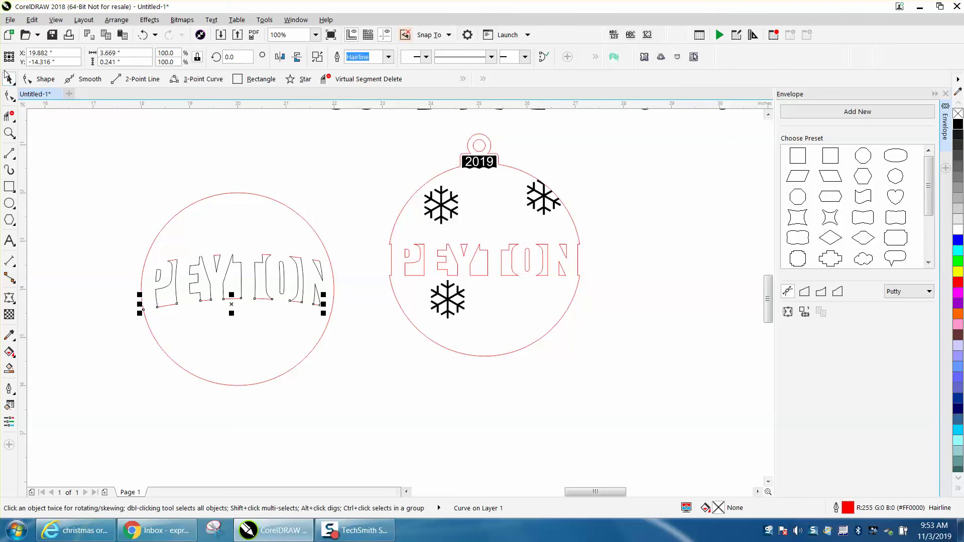
left_click(53, 129)
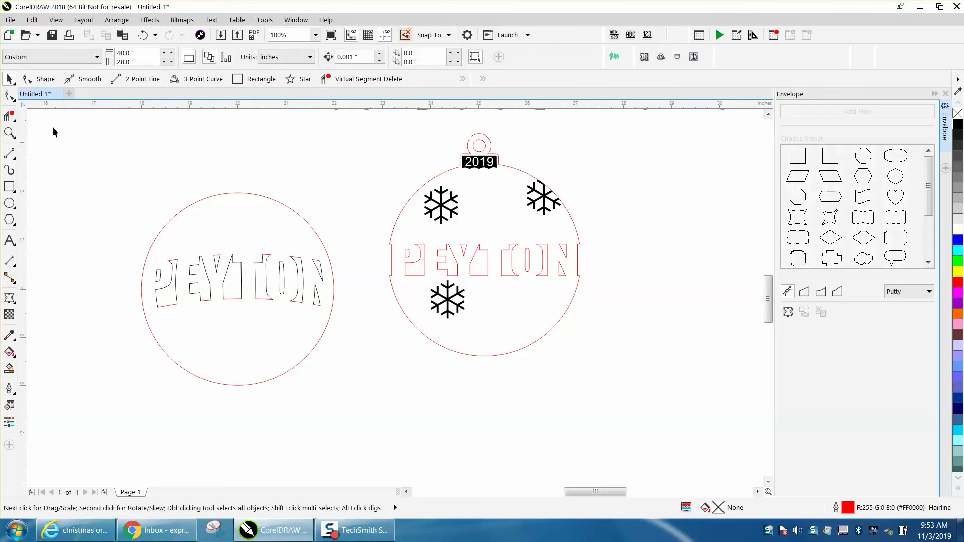
left_click(9, 369)
left_click(237, 361)
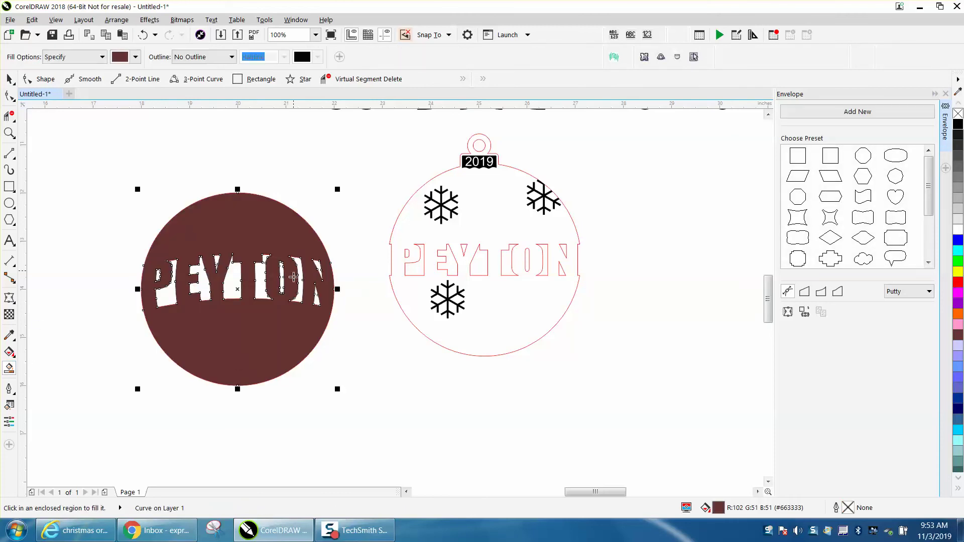
scroll(294, 277, "down", 1)
left_click(310, 371)
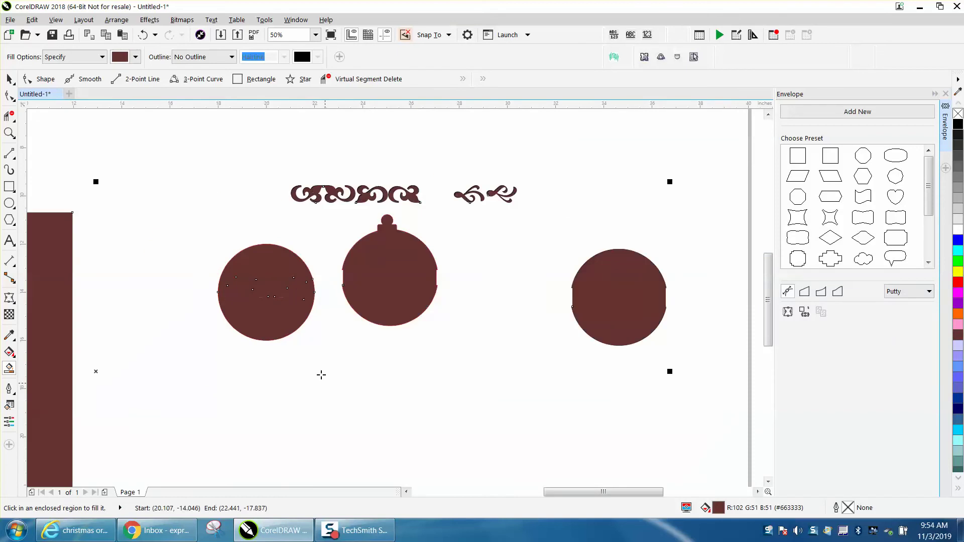
left_click(143, 35)
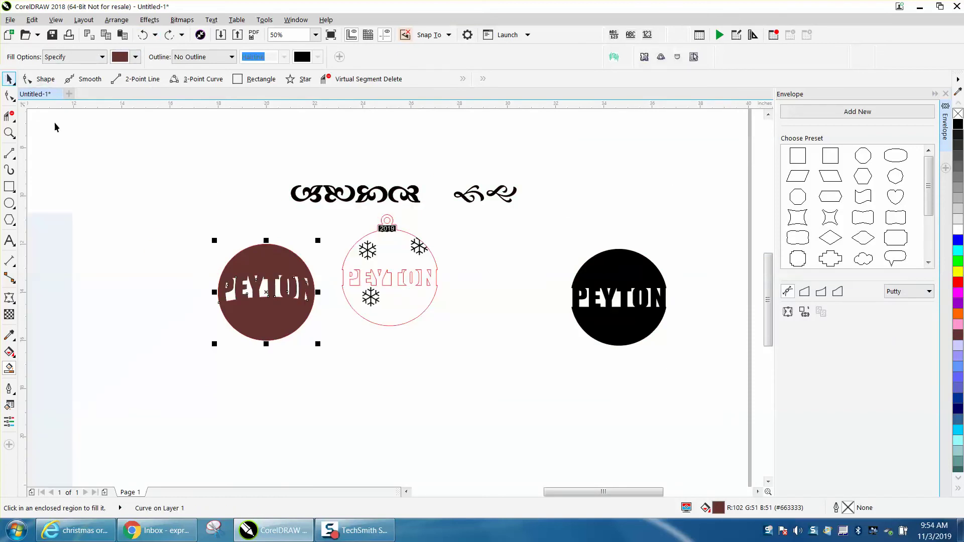
key("space")
left_click_drag(292, 265, 346, 370)
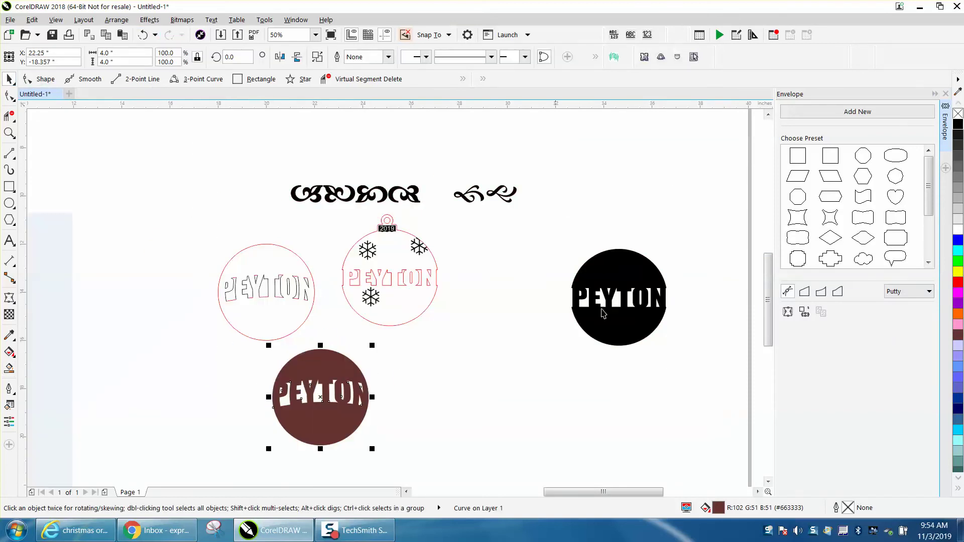
left_click(957, 115)
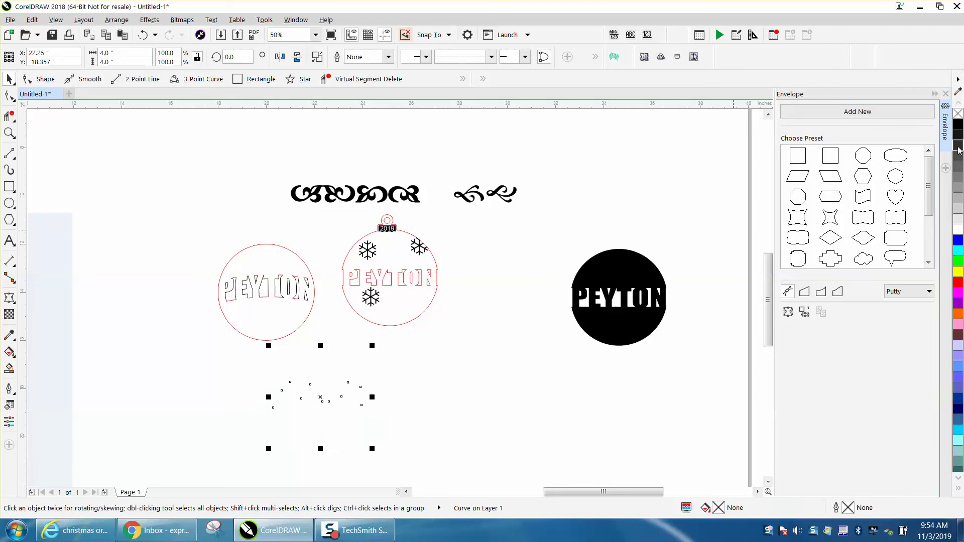
Step: Give the copy a red hairline outline and delete the old PEYTON text and empty circle
right_click(961, 283)
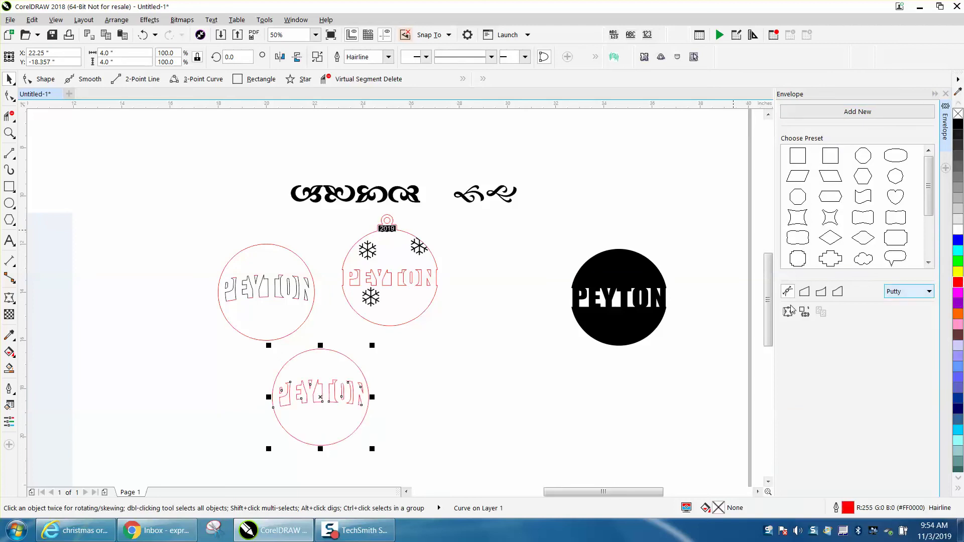
left_click_drag(196, 257, 336, 335)
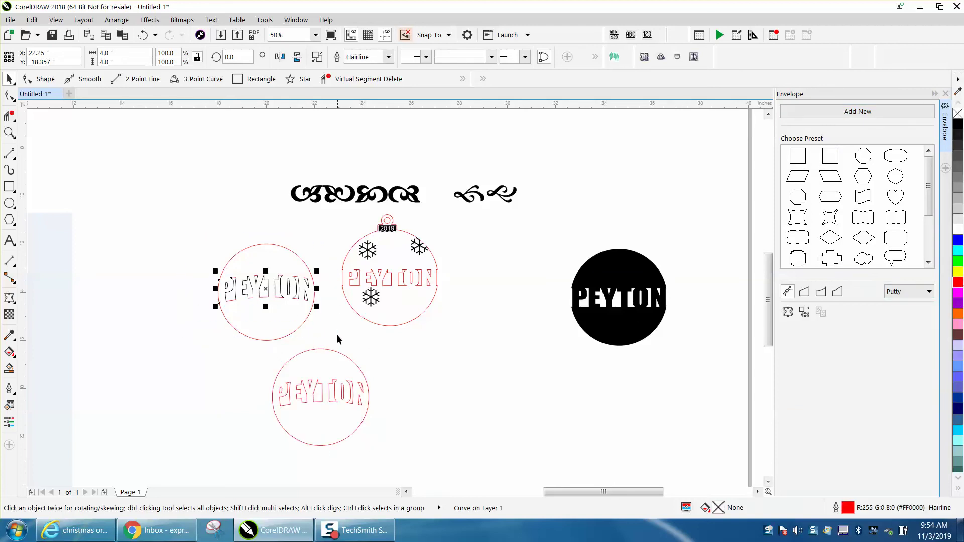
key("Delete")
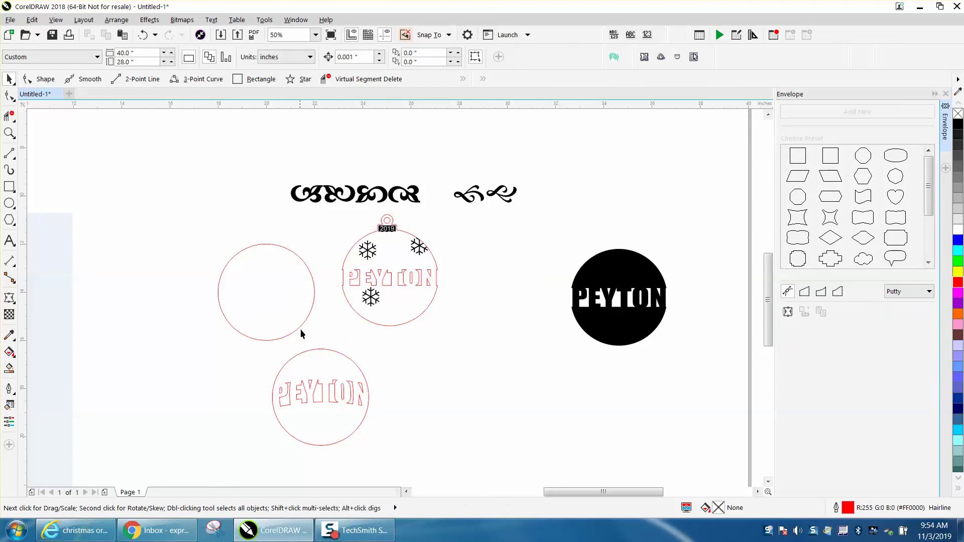
left_click(299, 325)
key("Delete")
Step: Move the outlined PEYTON circle up beside the right ornament and drag two snowflakes into it
left_click_drag(259, 345, 393, 467)
left_click_drag(324, 406, 294, 291)
left_click_drag(380, 299, 281, 313)
left_click_drag(375, 259, 338, 341)
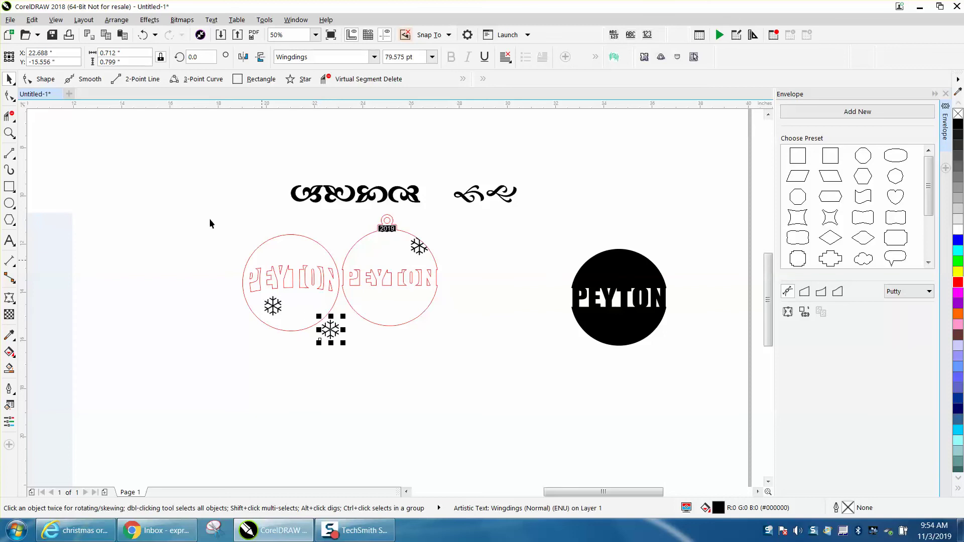
left_click(34, 20)
Step: Turn on Snap To Objects and snap the second snowflake onto the ornament's edge
mouse_move(56, 20)
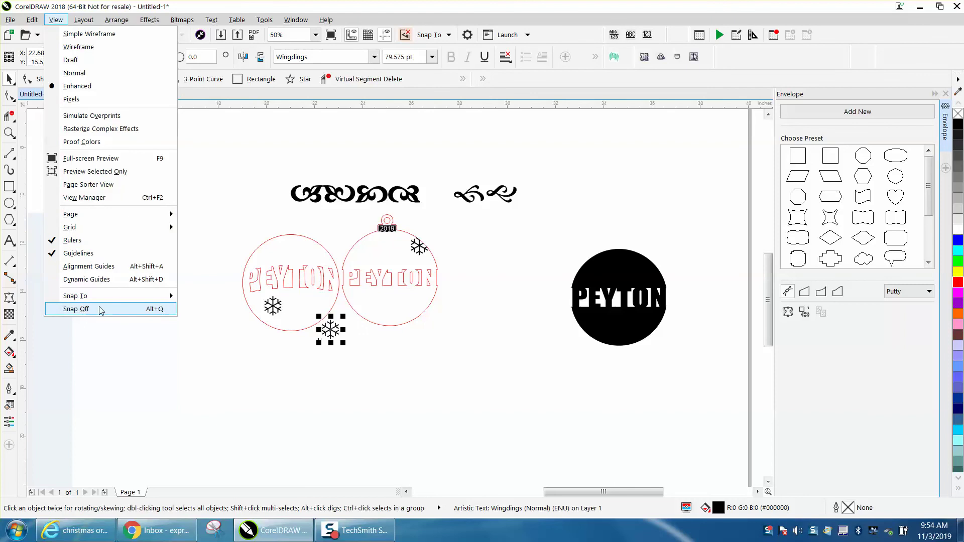
mouse_move(90, 298)
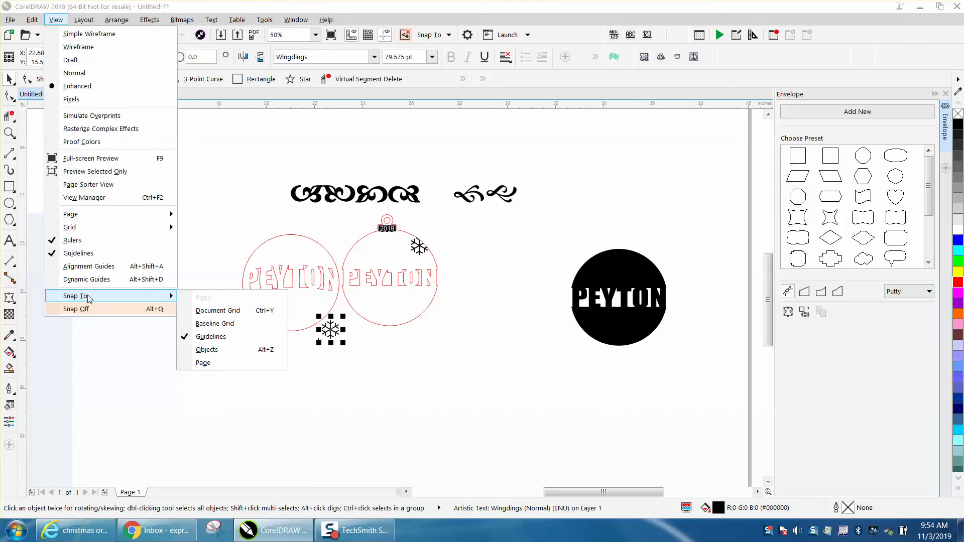
left_click(206, 350)
left_click_drag(331, 330, 328, 354)
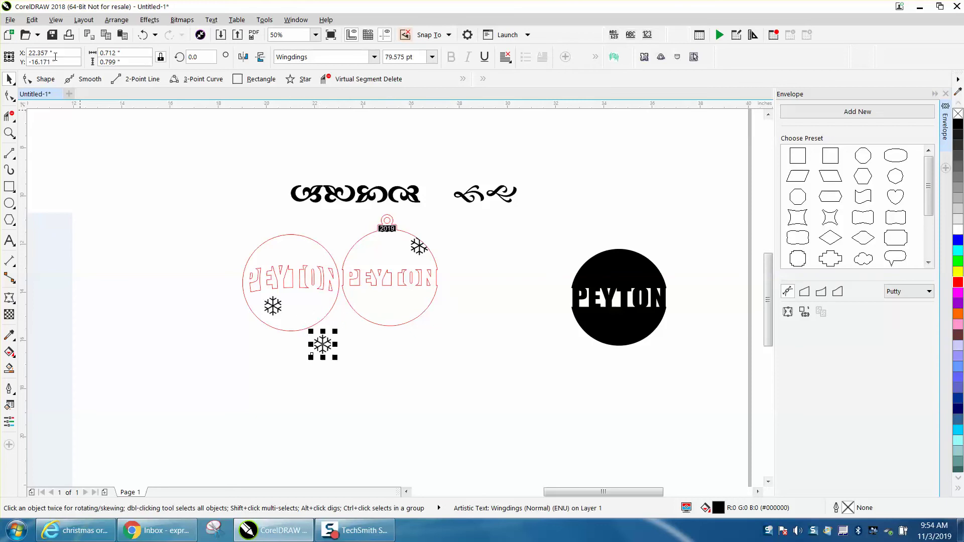
Step: Turn off snapping to guidelines and objects, then move the snowflake up inside the left ornament
left_click(56, 20)
mouse_move(80, 295)
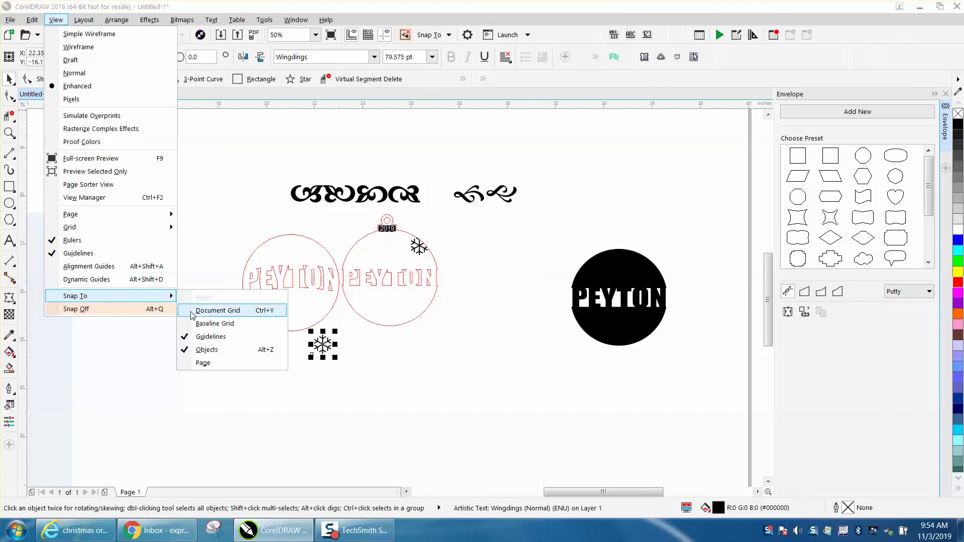
left_click(185, 338)
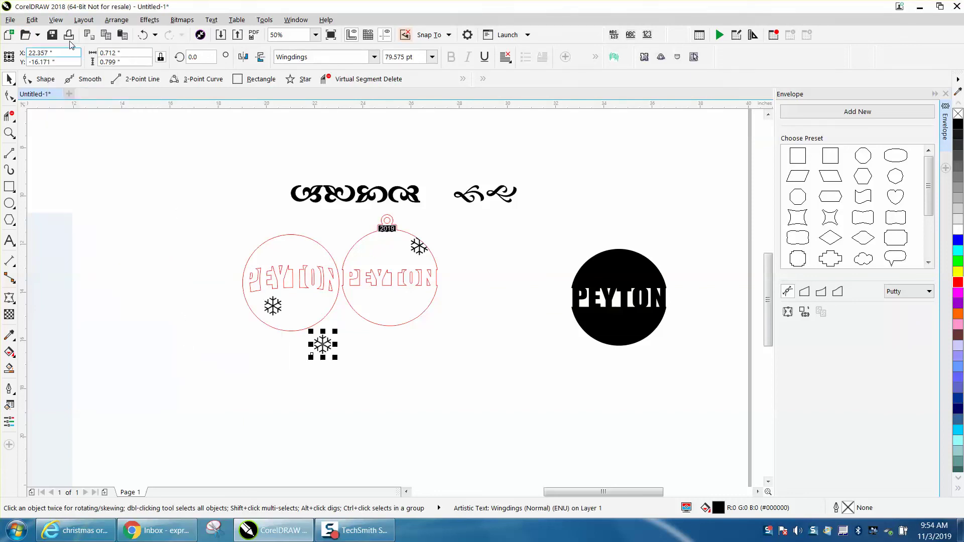
left_click(55, 20)
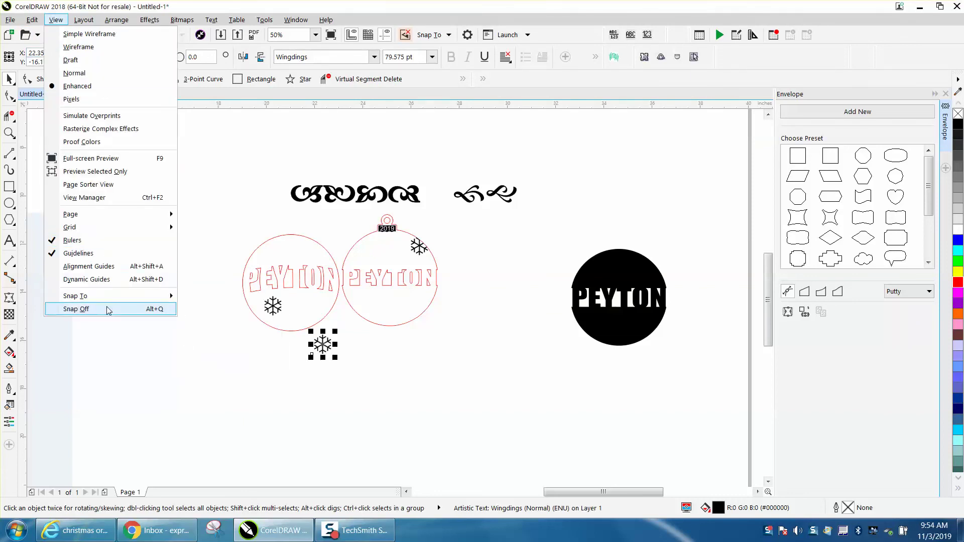
mouse_move(160, 297)
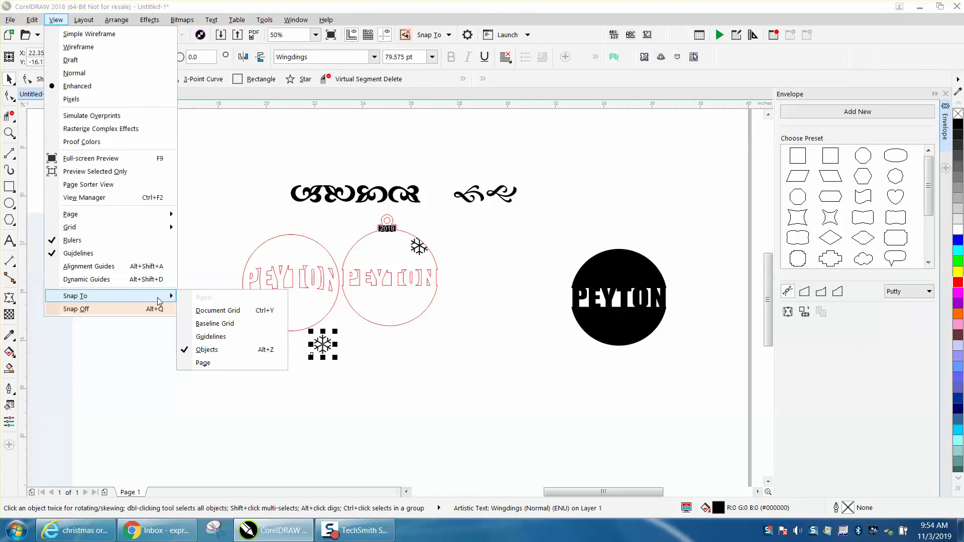
left_click(195, 350)
left_click_drag(325, 345, 303, 308)
Step: Zoom in on the two ornaments and enlarge the second snowflake to about 269%
left_click(9, 133)
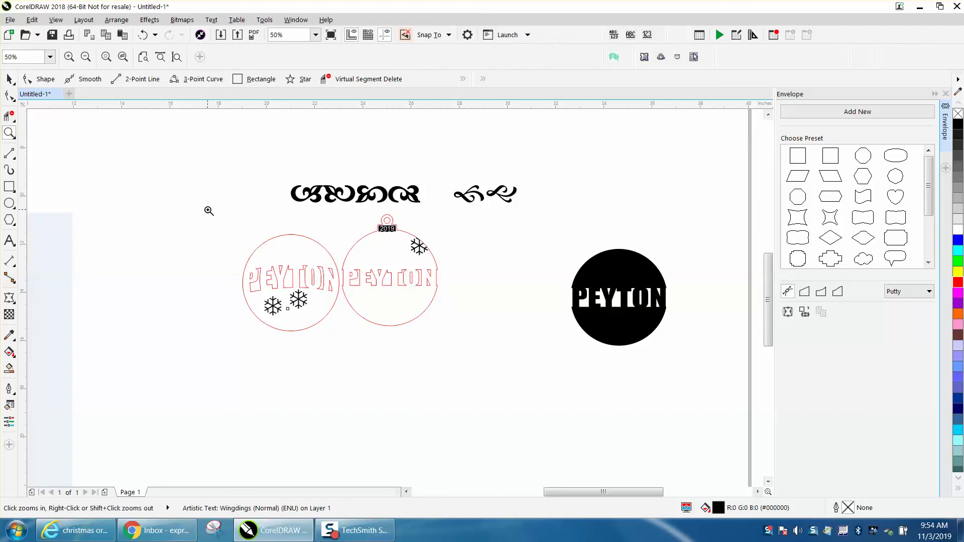
left_click_drag(213, 236, 399, 370)
left_click(9, 82)
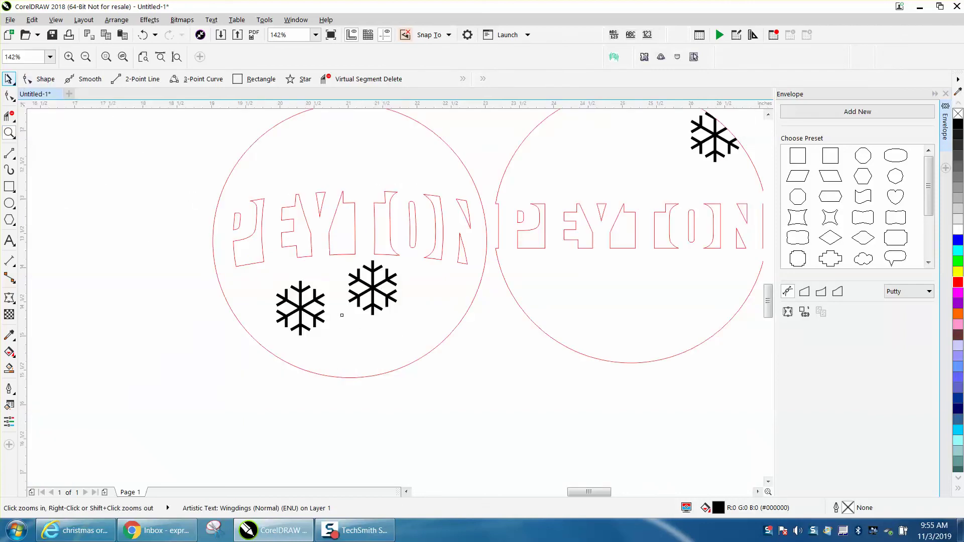
left_click(9, 79)
left_click_drag(402, 320, 485, 413)
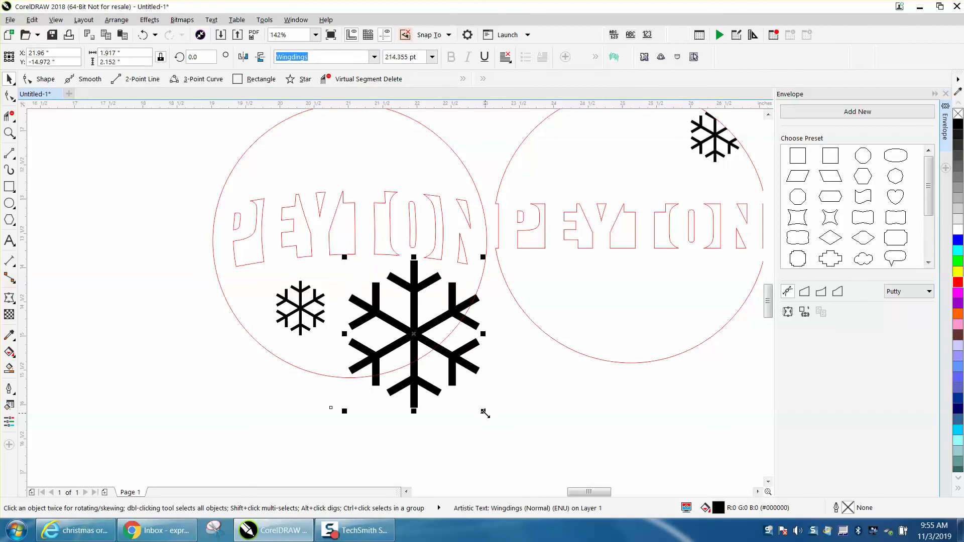
Step: Remove the large snowflake's fill, give it a black hairline outline, and zoom in on it
left_click(959, 113)
right_click(958, 123)
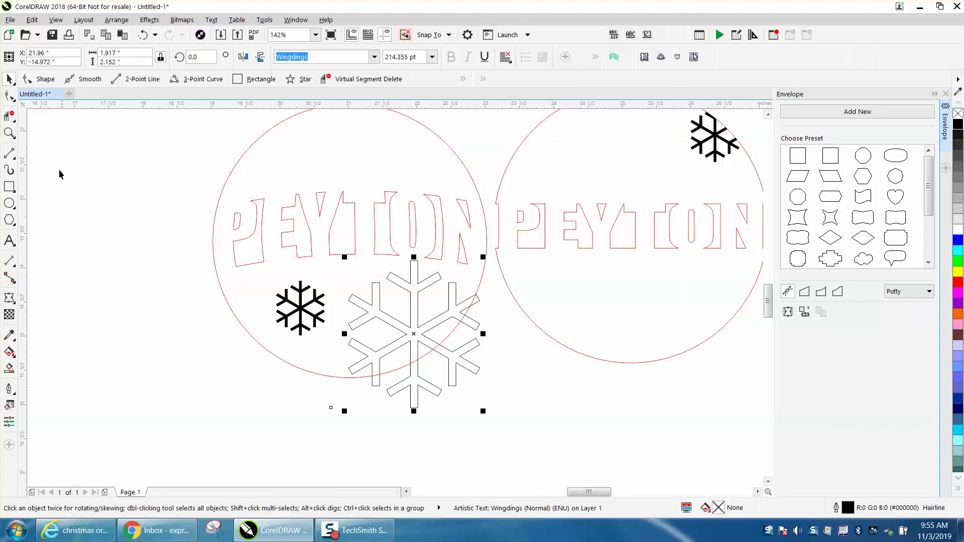
left_click(9, 132)
left_click_drag(300, 205, 593, 434)
left_click(9, 116)
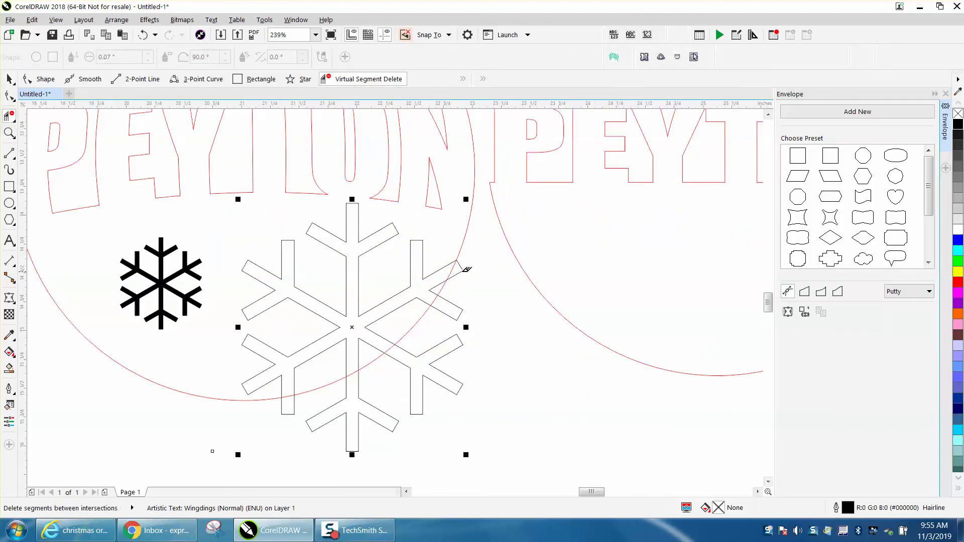
left_click(9, 79)
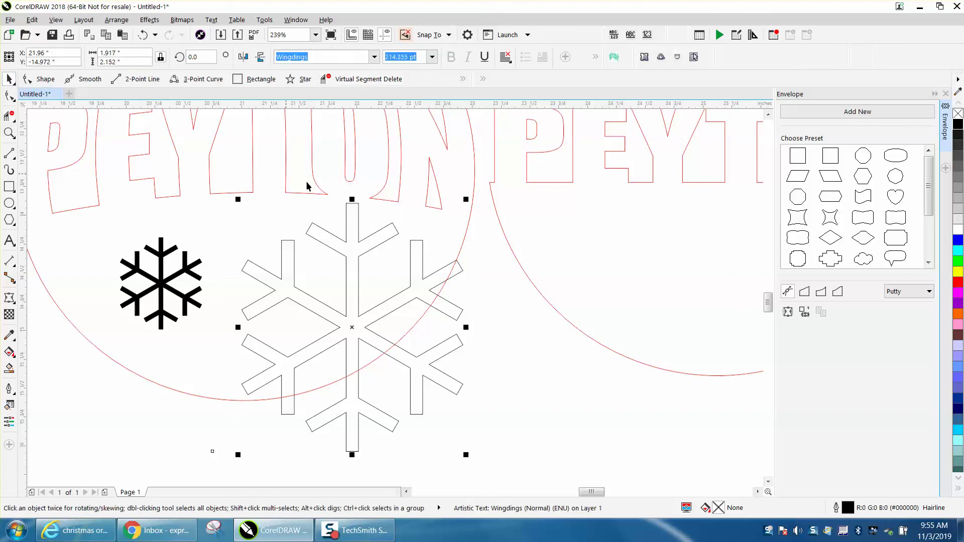
Step: Convert the large snowflake to curves and cut away its arms beyond the circle's lower-right edge
left_click(116, 19)
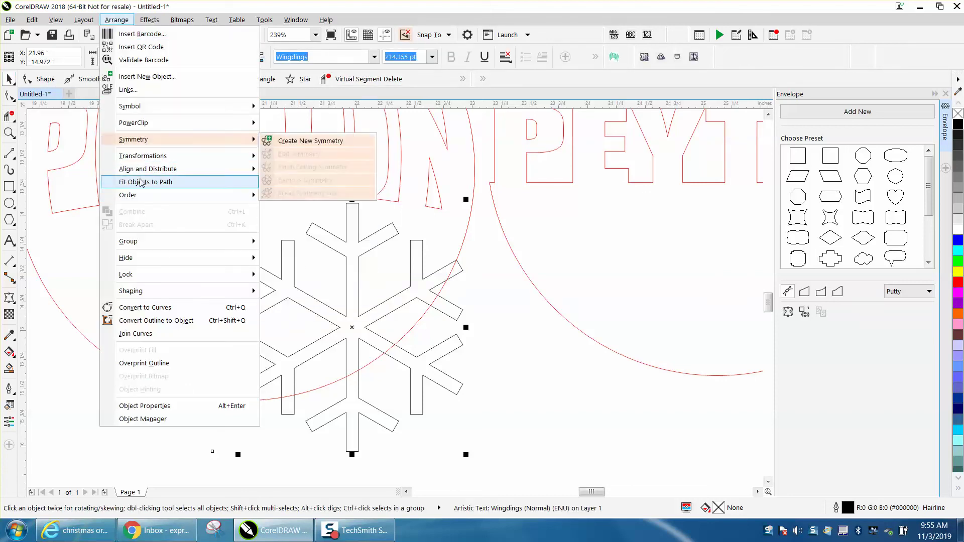
left_click(172, 309)
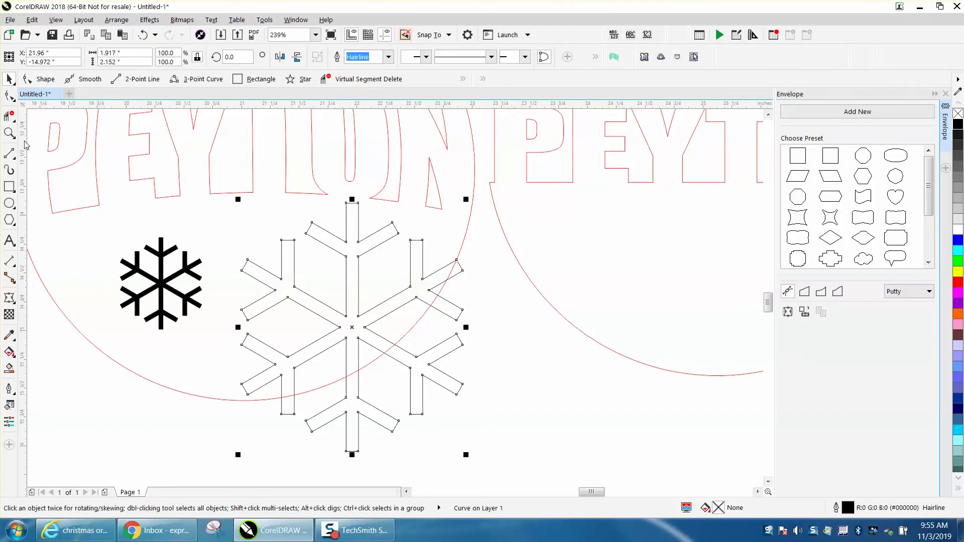
left_click(9, 116)
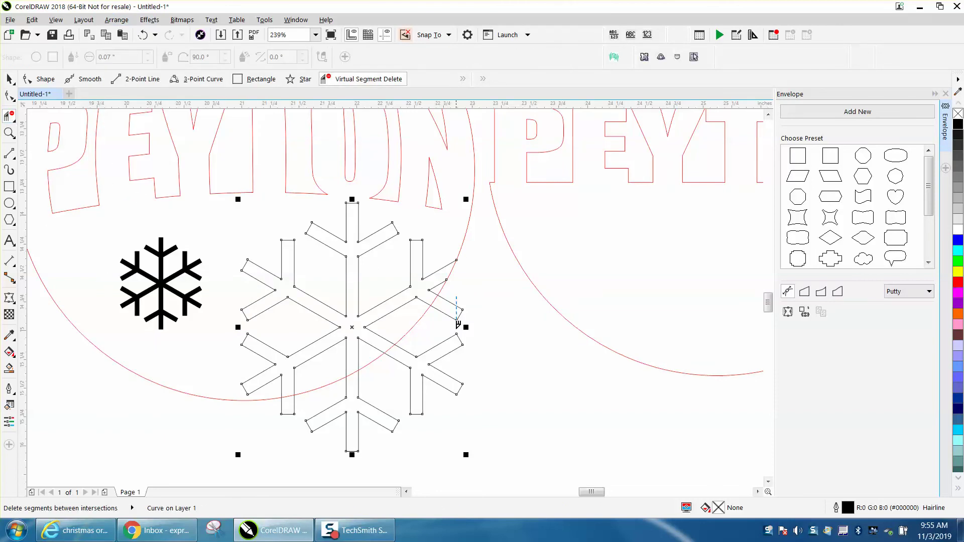
left_click_drag(458, 324, 457, 359)
left_click_drag(357, 430, 330, 442)
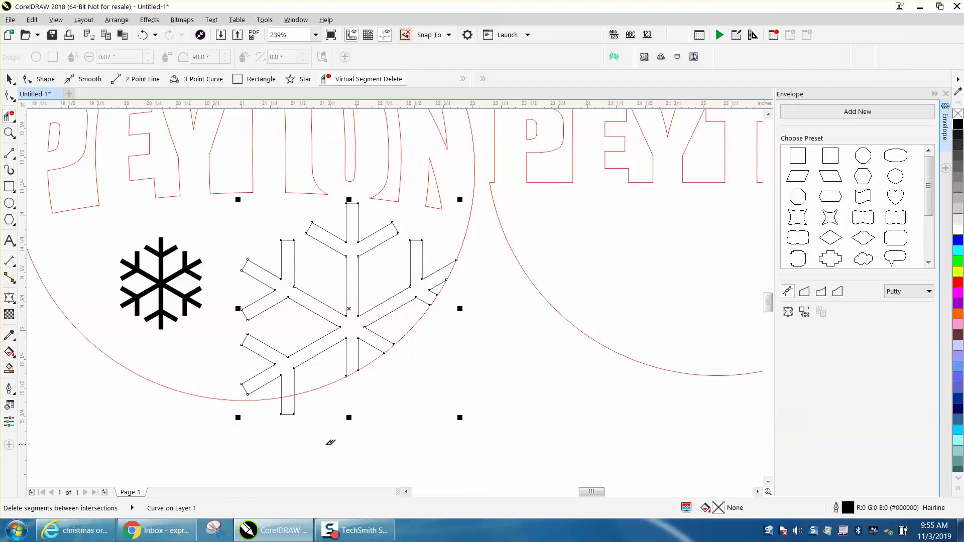
scroll(268, 345, "down", 3)
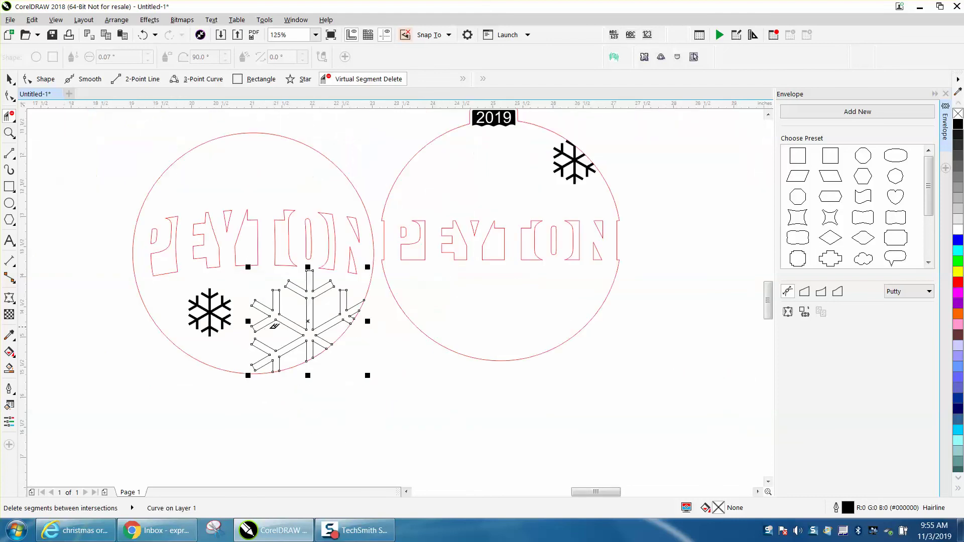
Step: Set the nudge distance to 2 inches
left_click(9, 78)
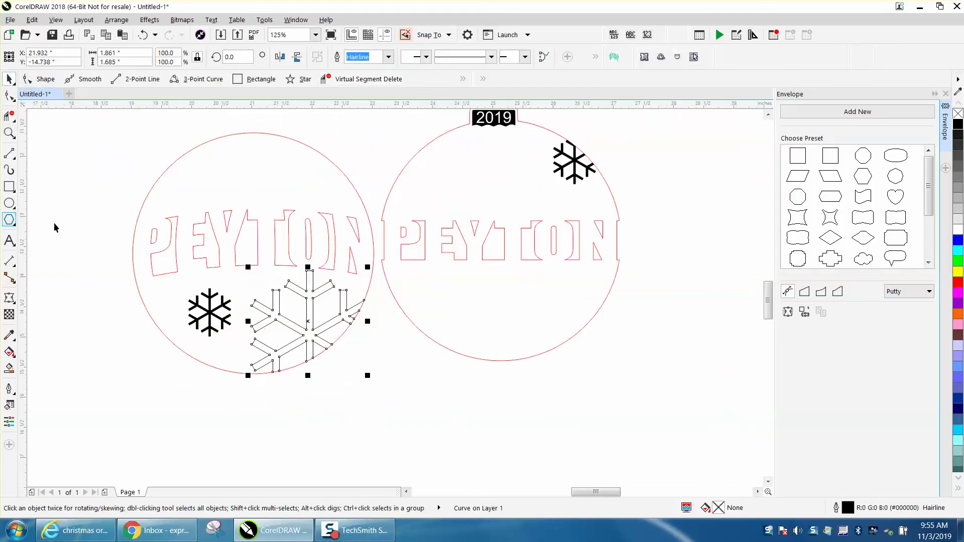
left_click(8, 369)
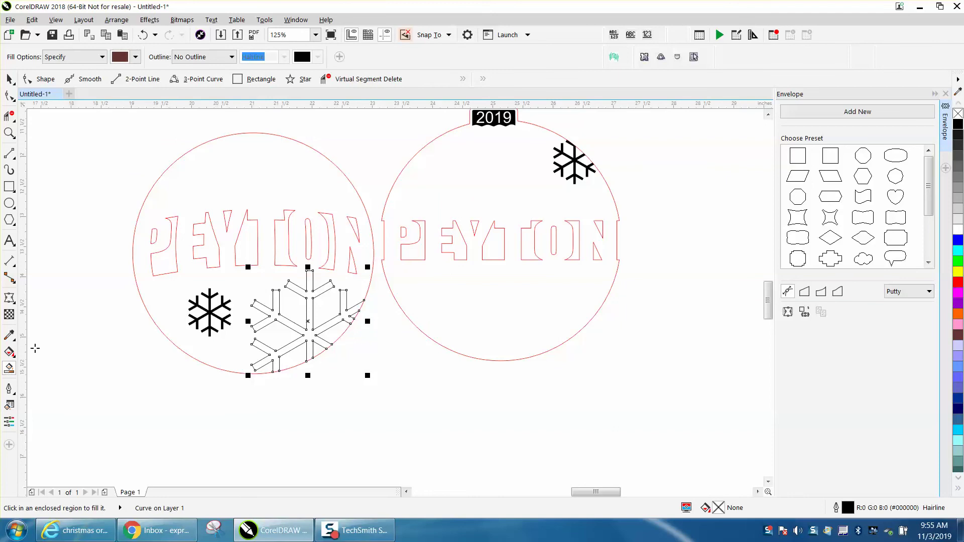
left_click(9, 79)
left_click(92, 114)
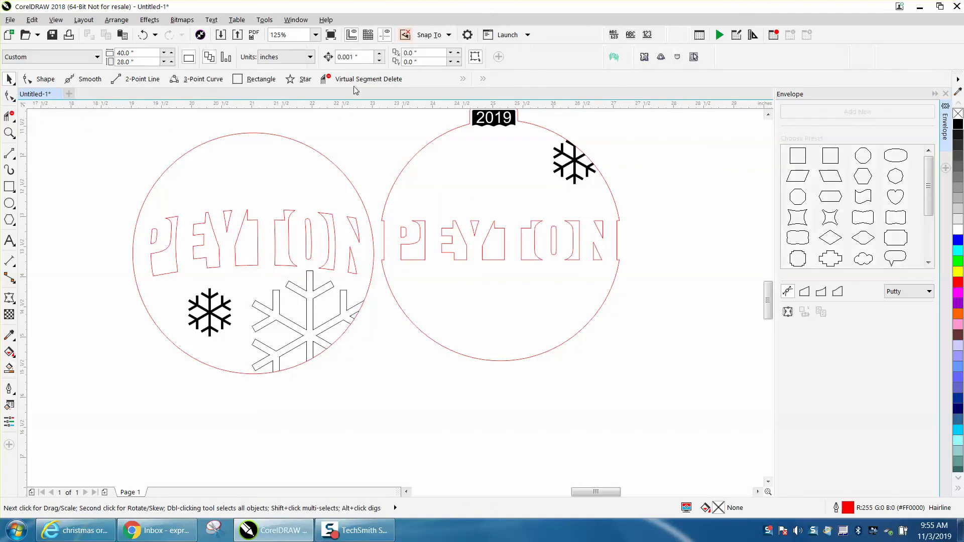
double_click(351, 57)
type("2")
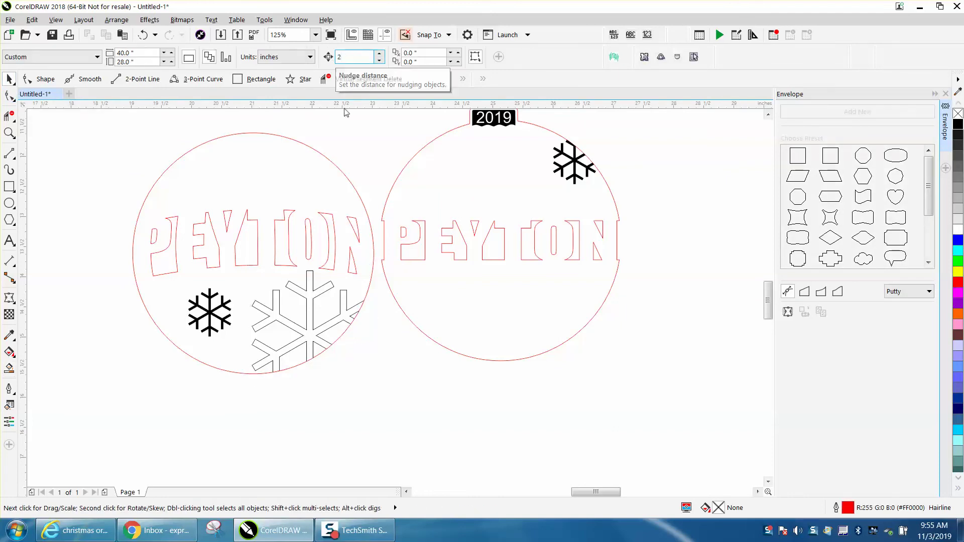
Step: Smart-fill the trimmed snowflake, nudge the fill down 2 inches, and delete the outline snowflake
left_click(9, 369)
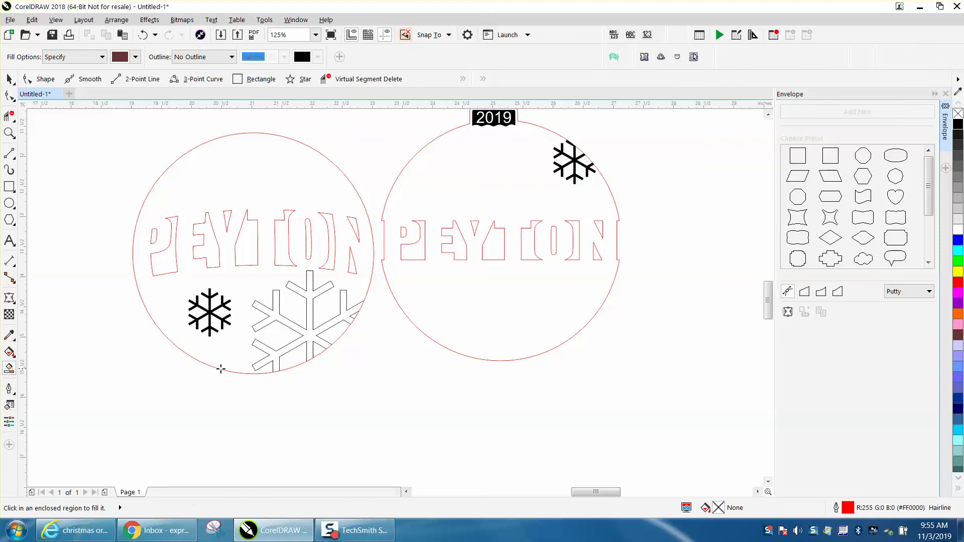
left_click(298, 344)
key("Down")
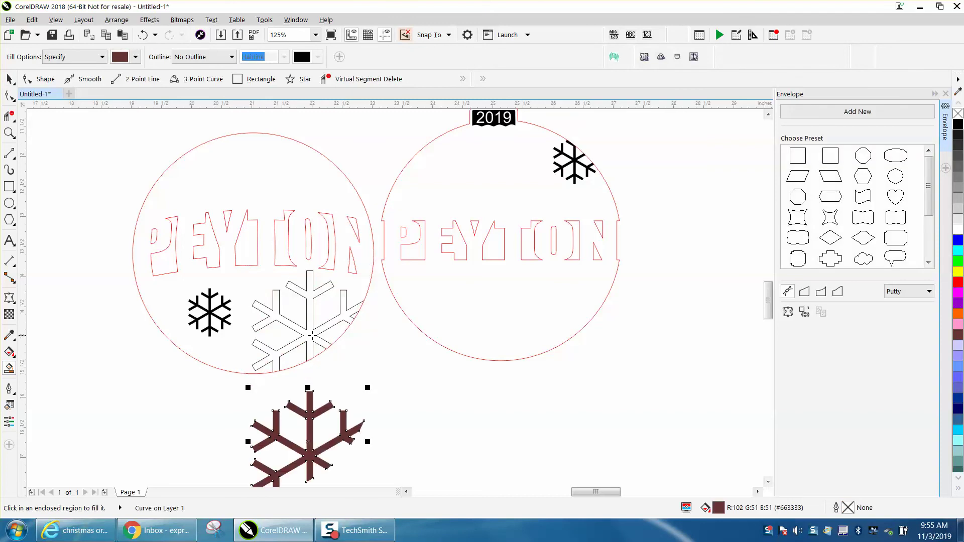
left_click(9, 79)
left_click(313, 301)
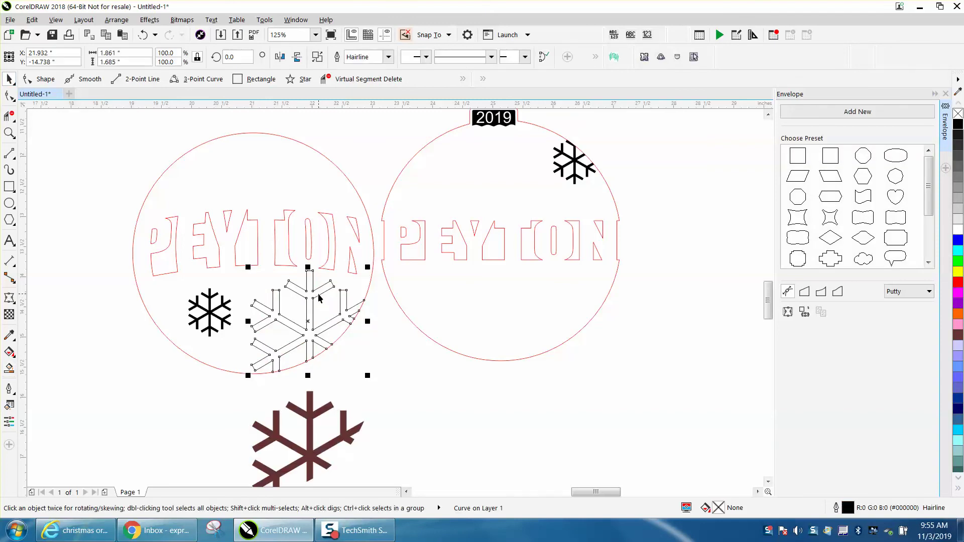
key("Delete")
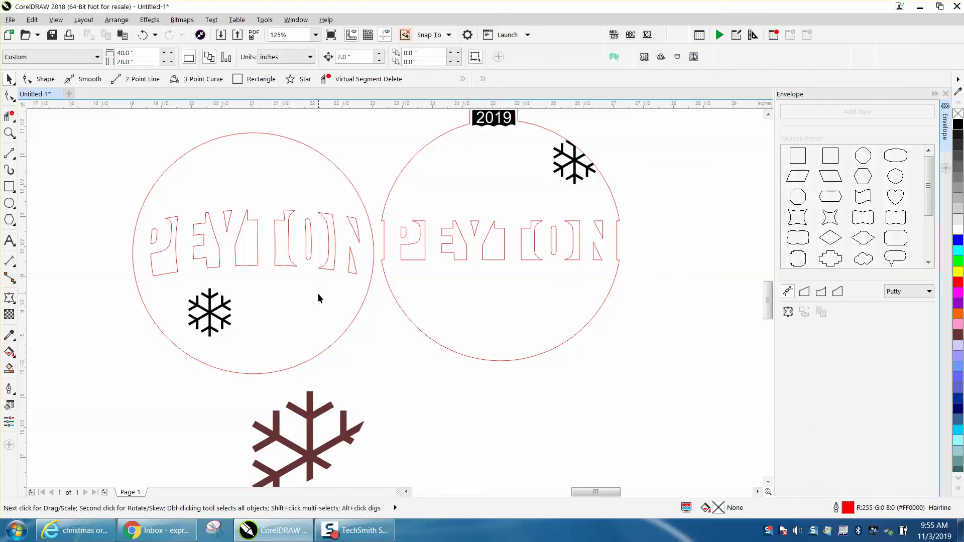
Step: Nudge the filled snowflake back up 2 inches into place and fill it black
left_click(329, 405)
key("F10")
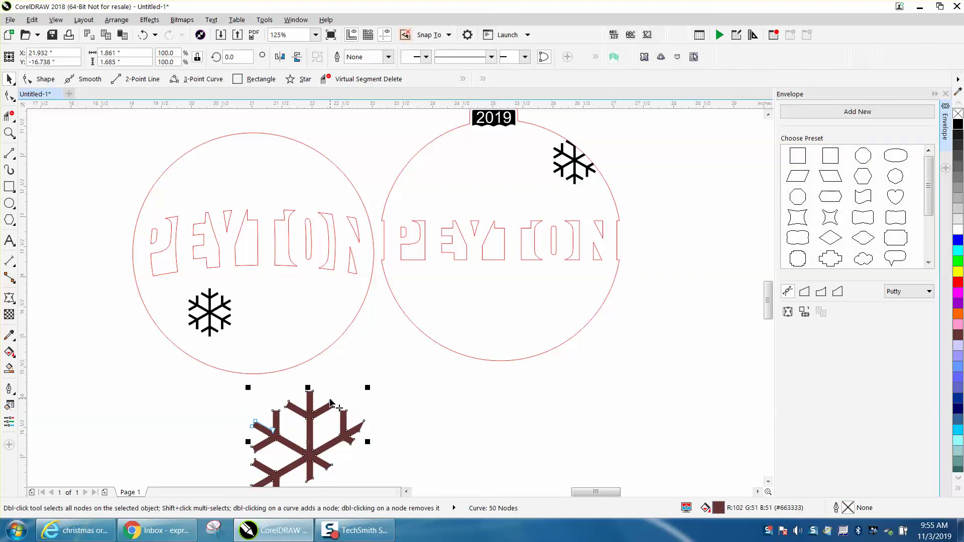
key("space")
key("Up")
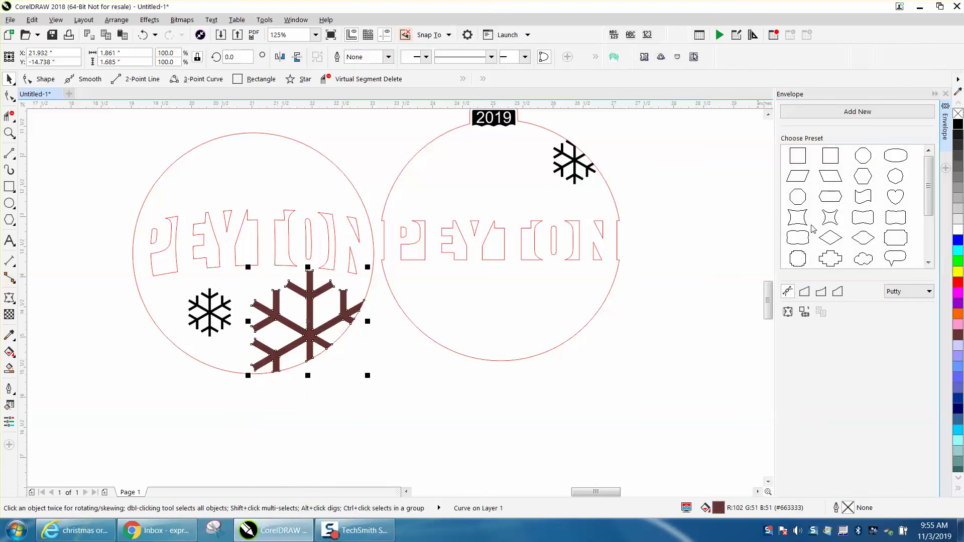
left_click(959, 123)
left_click(419, 337)
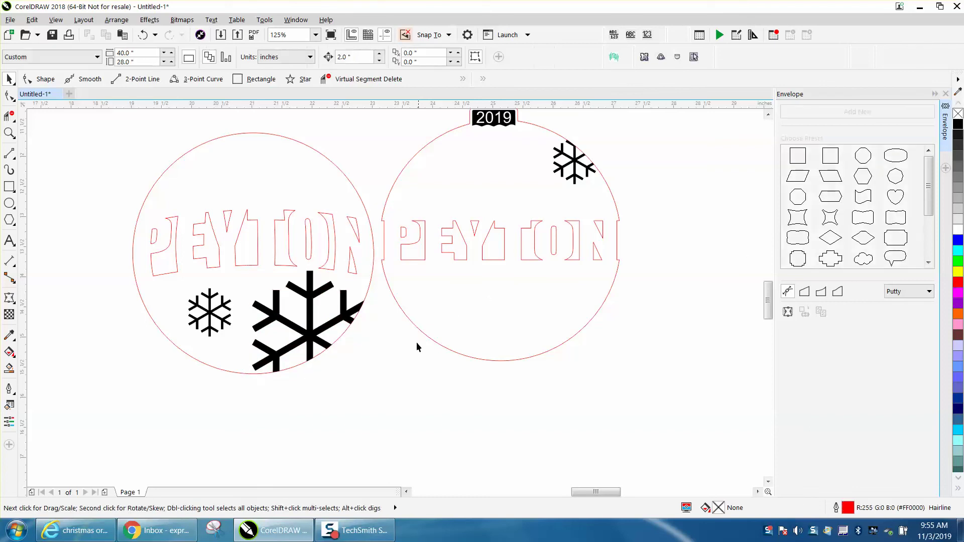
Step: Shift the small snowflake left and make the large snowflake unfilled with a black hairline outline
left_click_drag(227, 322, 210, 325)
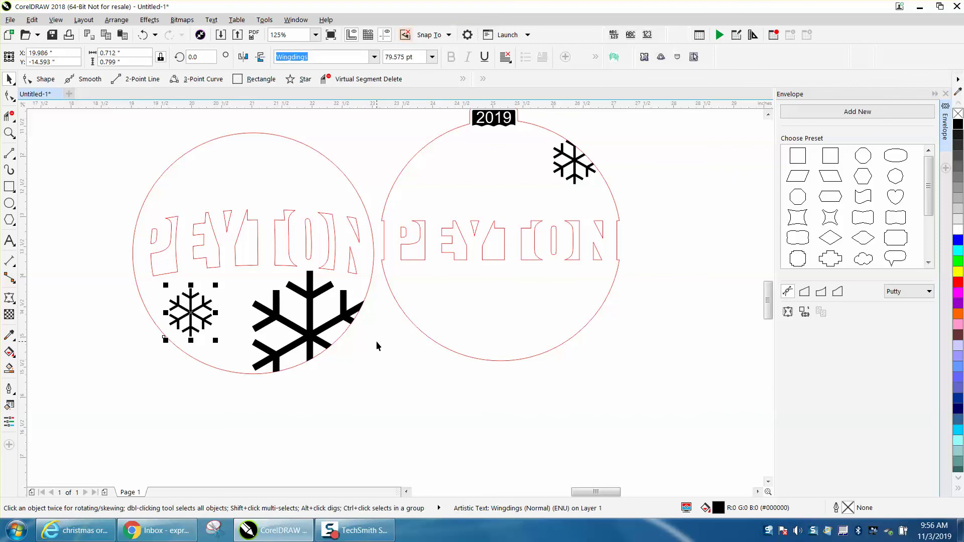
left_click(309, 333)
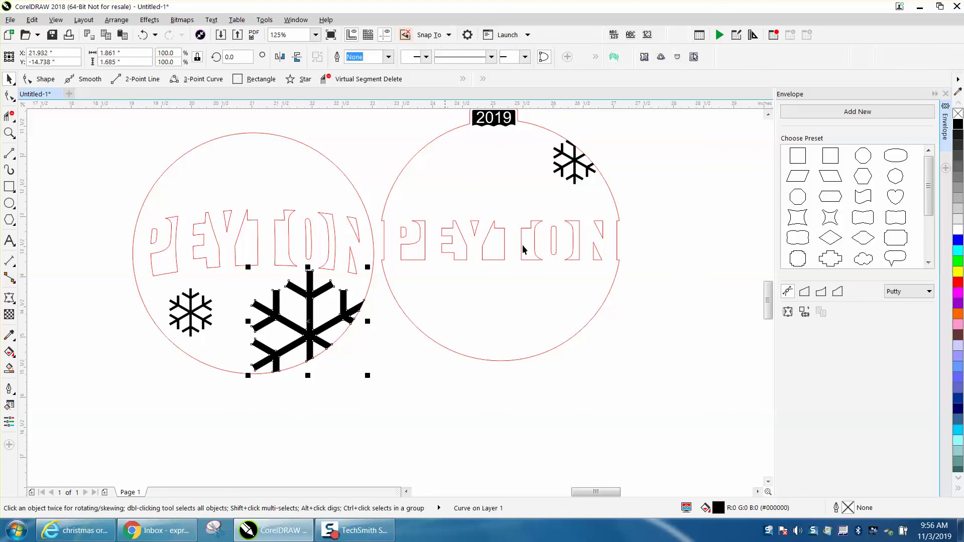
left_click(958, 114)
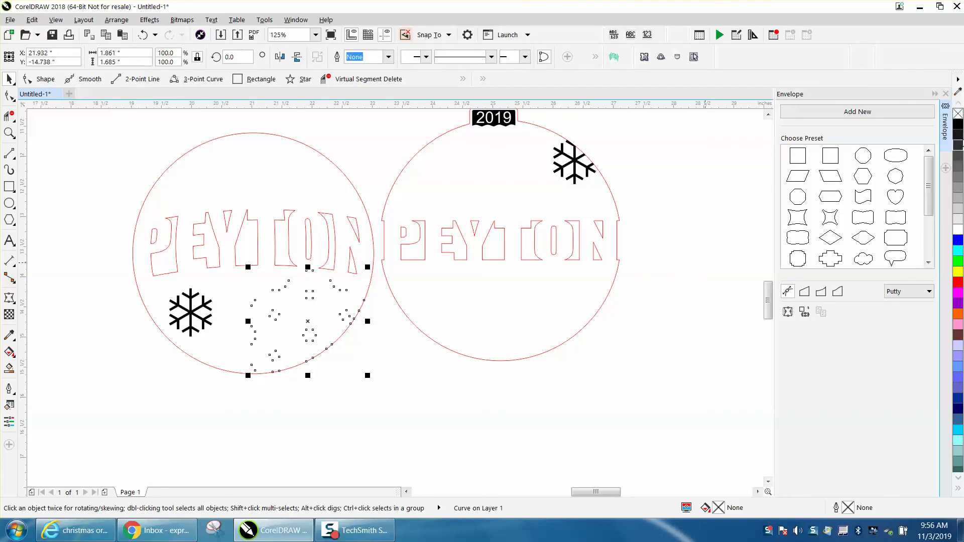
right_click(958, 124)
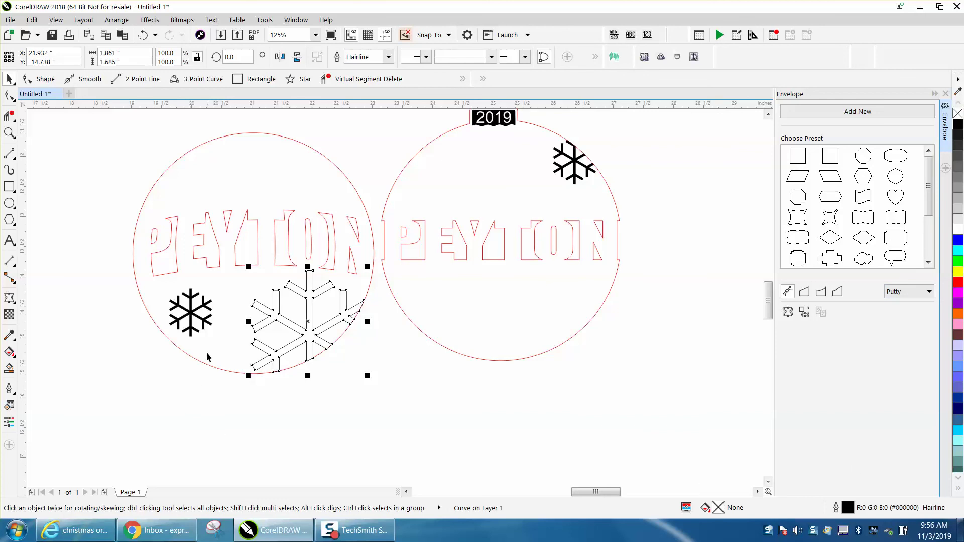
Step: Make the small snowflake unfilled with a black hairline outline
left_click(206, 326)
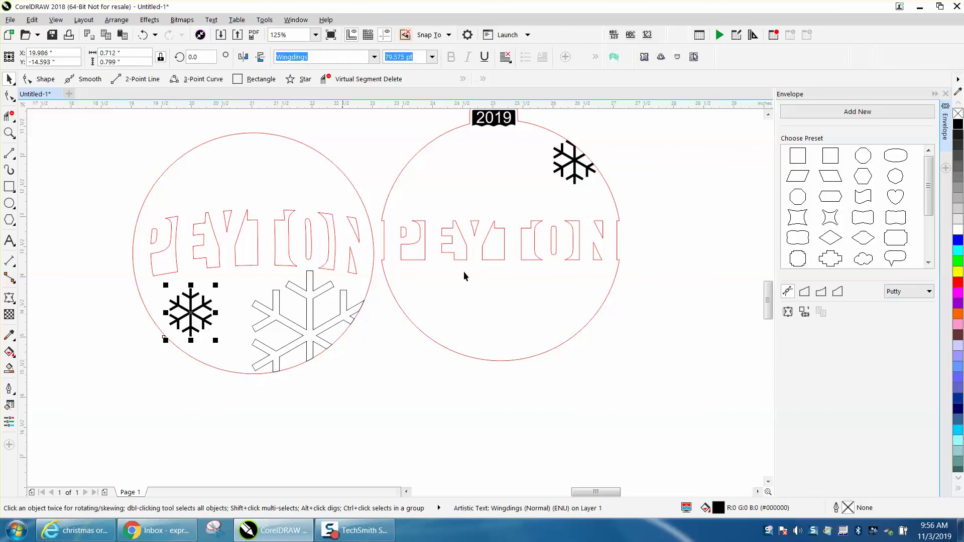
left_click(958, 115)
right_click(959, 124)
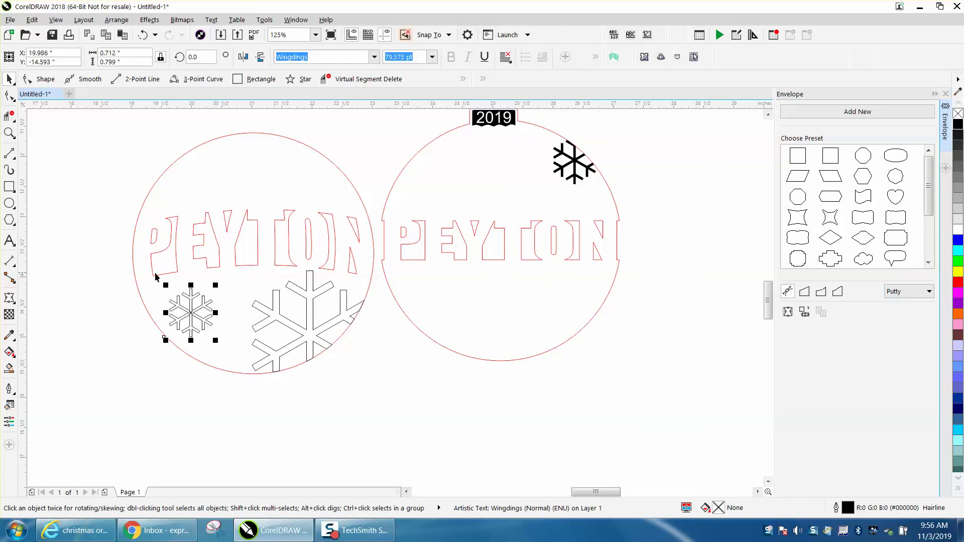
left_click(9, 369)
Step: Set the Smart Fill colour to Red Brown
left_click(136, 56)
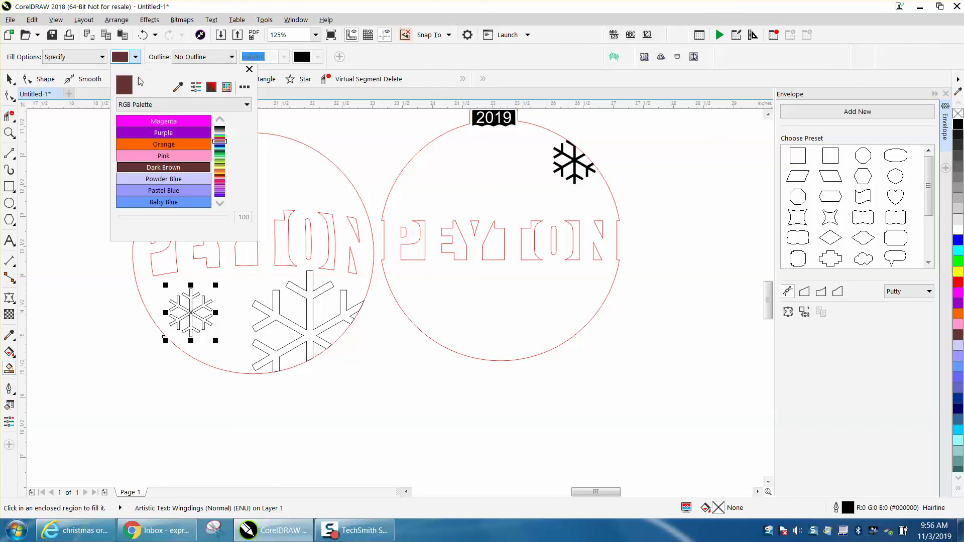
left_click(219, 204)
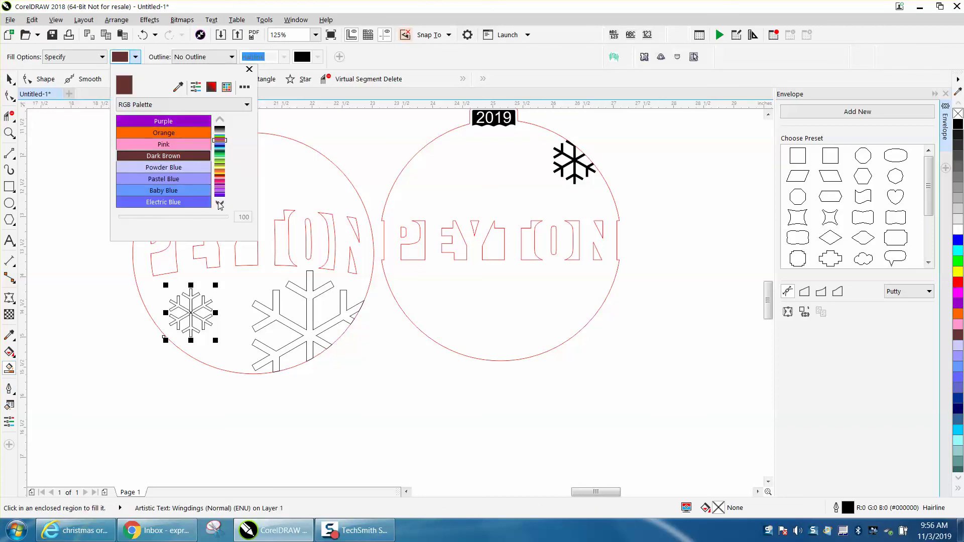
left_click(220, 204)
left_click(220, 204)
left_click(220, 203)
left_click(219, 204)
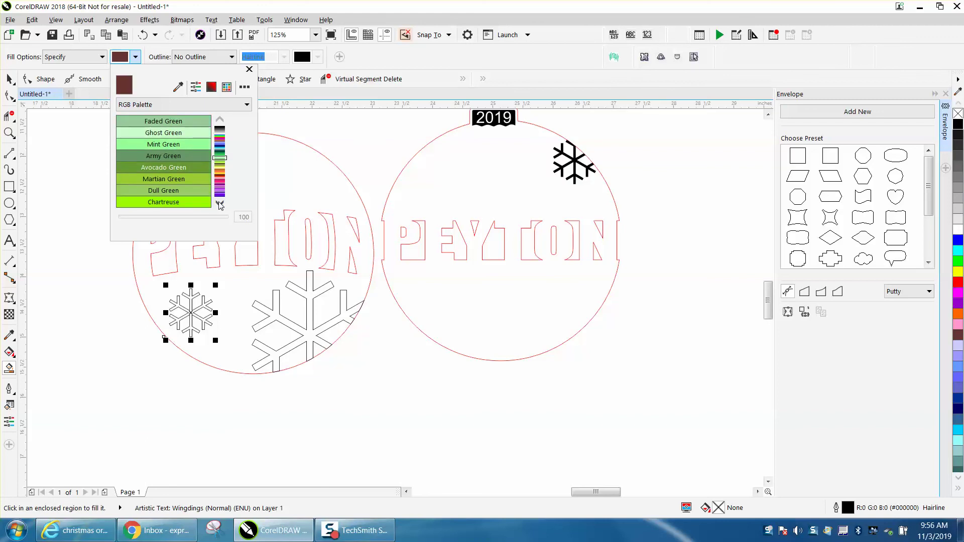
left_click(220, 203)
left_click(220, 203)
left_click(220, 203)
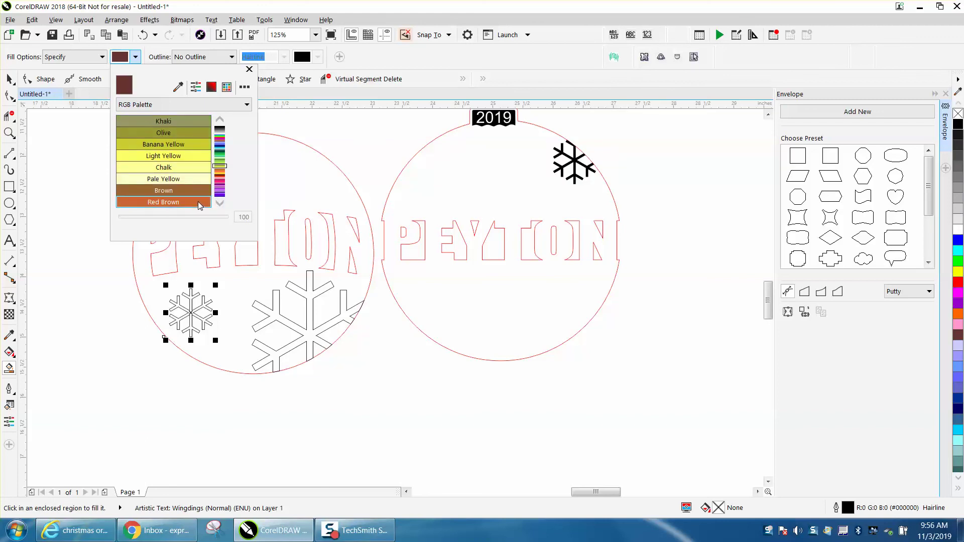
left_click(164, 202)
left_click(280, 187)
Step: Fill the left circle Red Brown, including the leftover gaps around the large snowflake
left_click(282, 186)
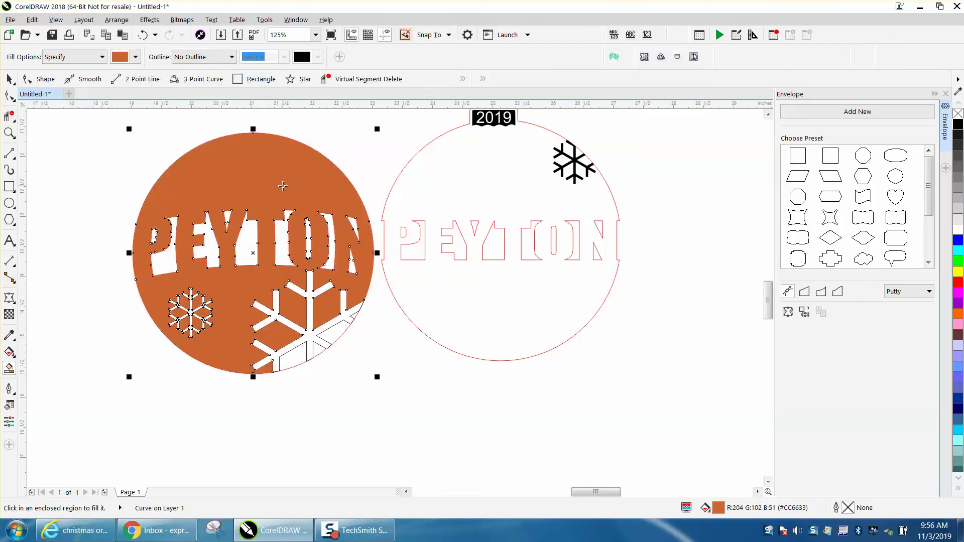
left_click(300, 357)
left_click(345, 325)
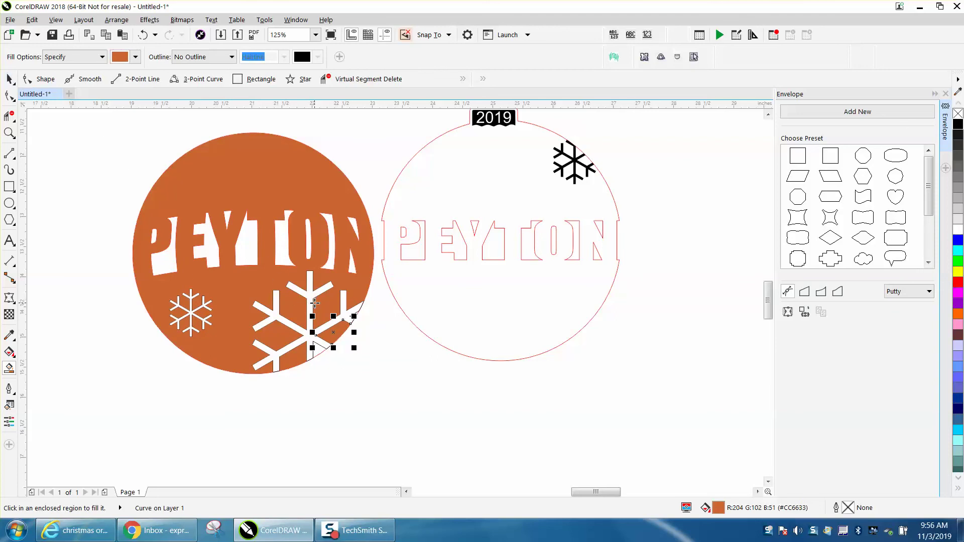
left_click(9, 79)
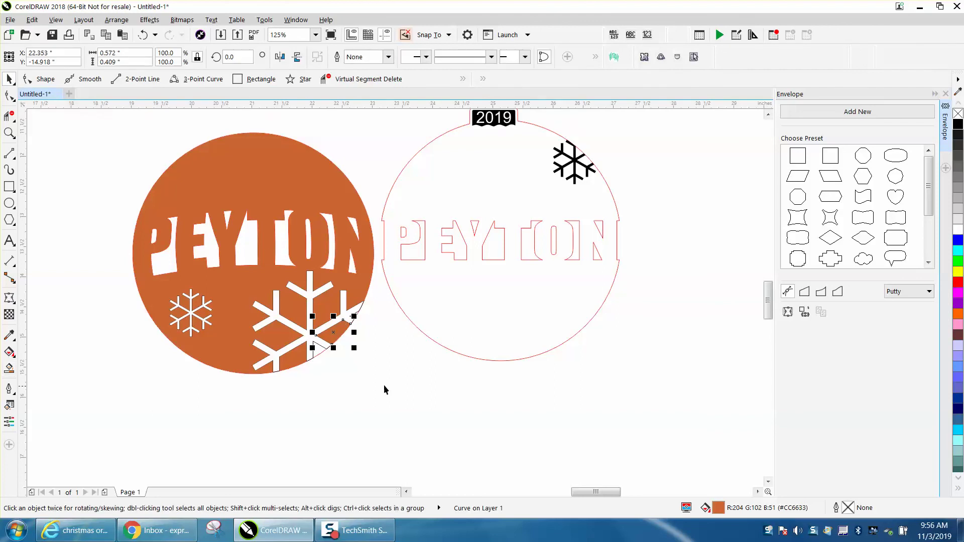
left_click(9, 368)
left_click(318, 353)
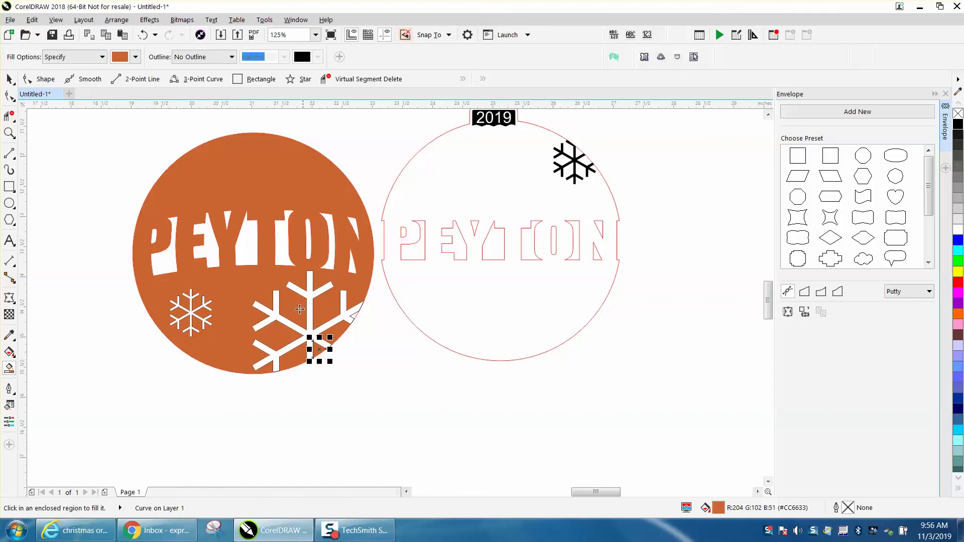
left_click(9, 132)
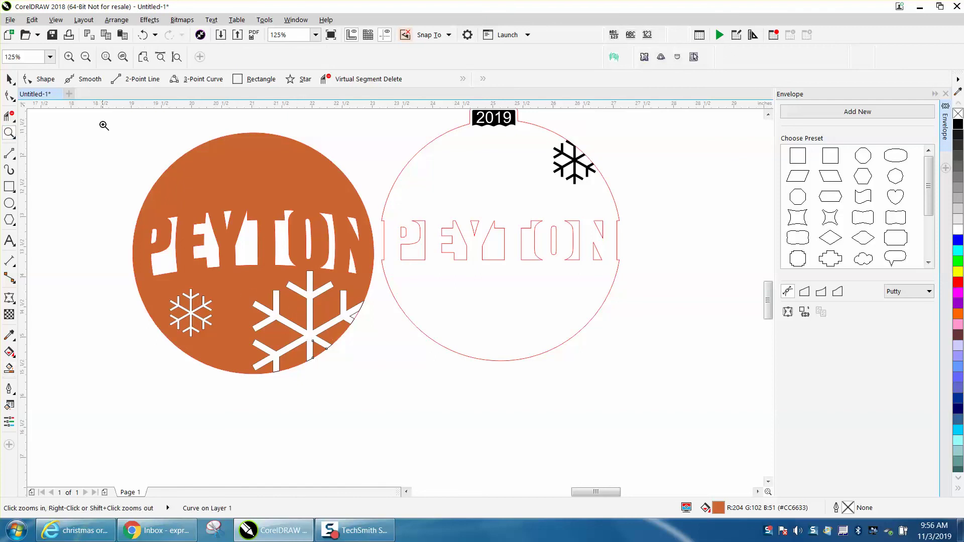